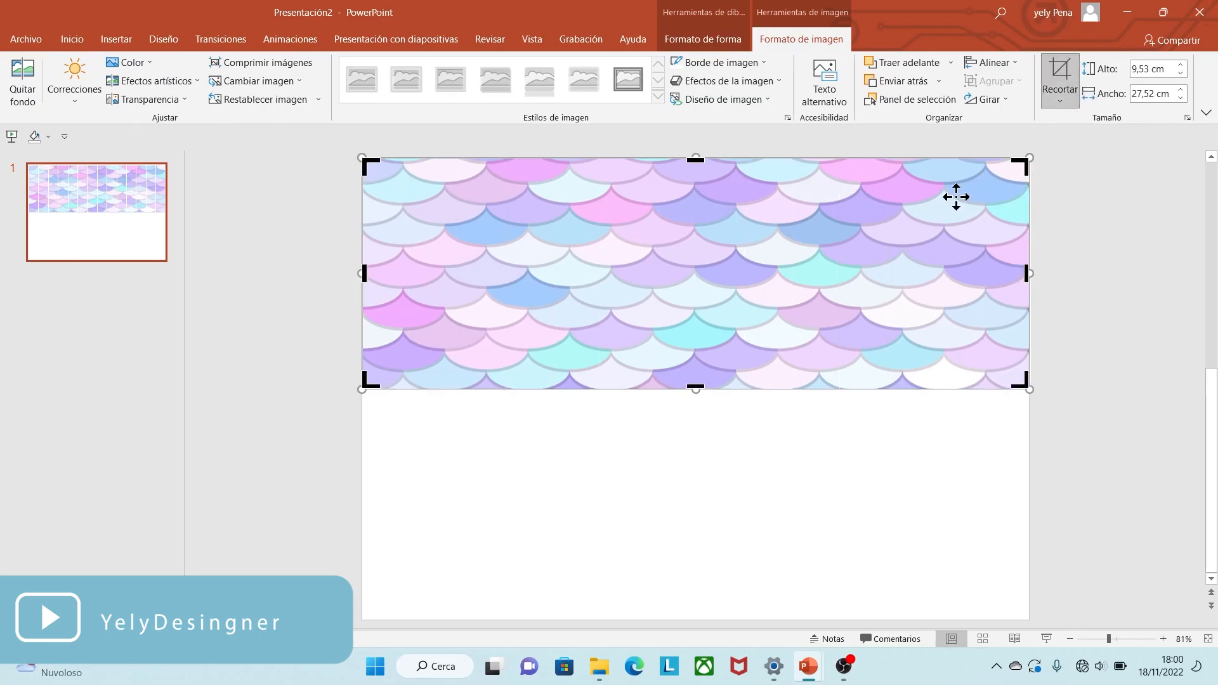
- Stretch the scale-pattern picture downward inside its crop frame so the scales appear larger, and change the outline of the patterned strip
drag(695, 390, 690, 561)
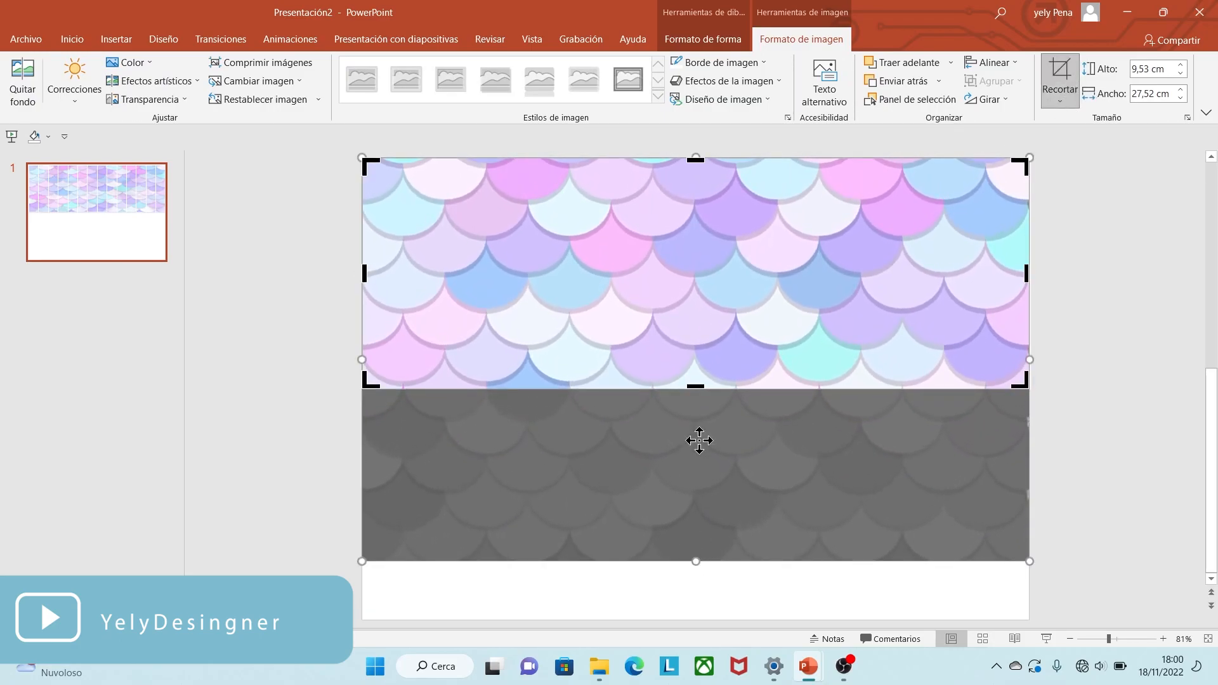
click(1071, 472)
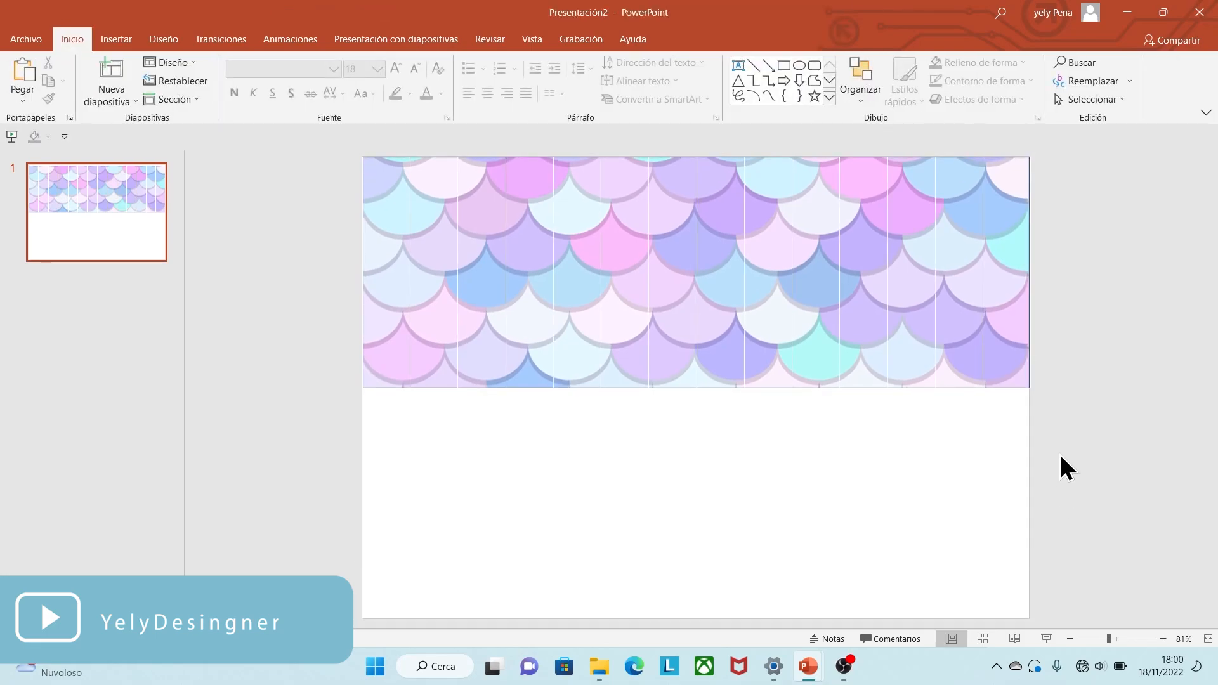
click(1019, 380)
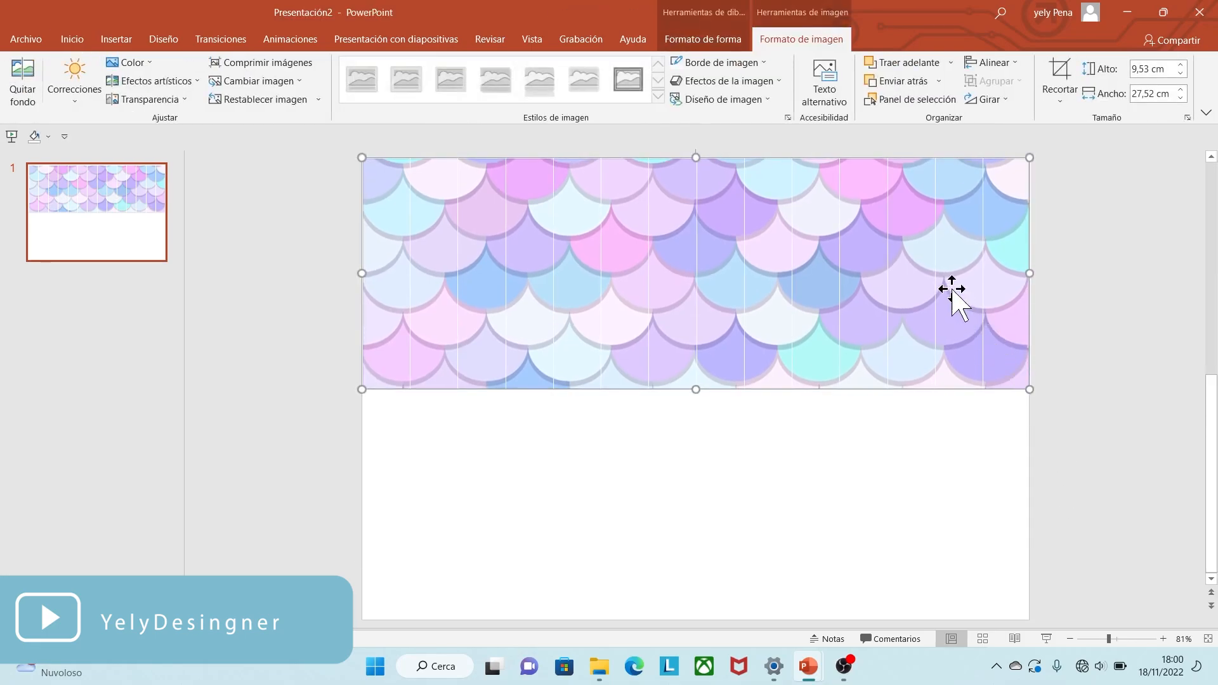
click(698, 39)
click(428, 82)
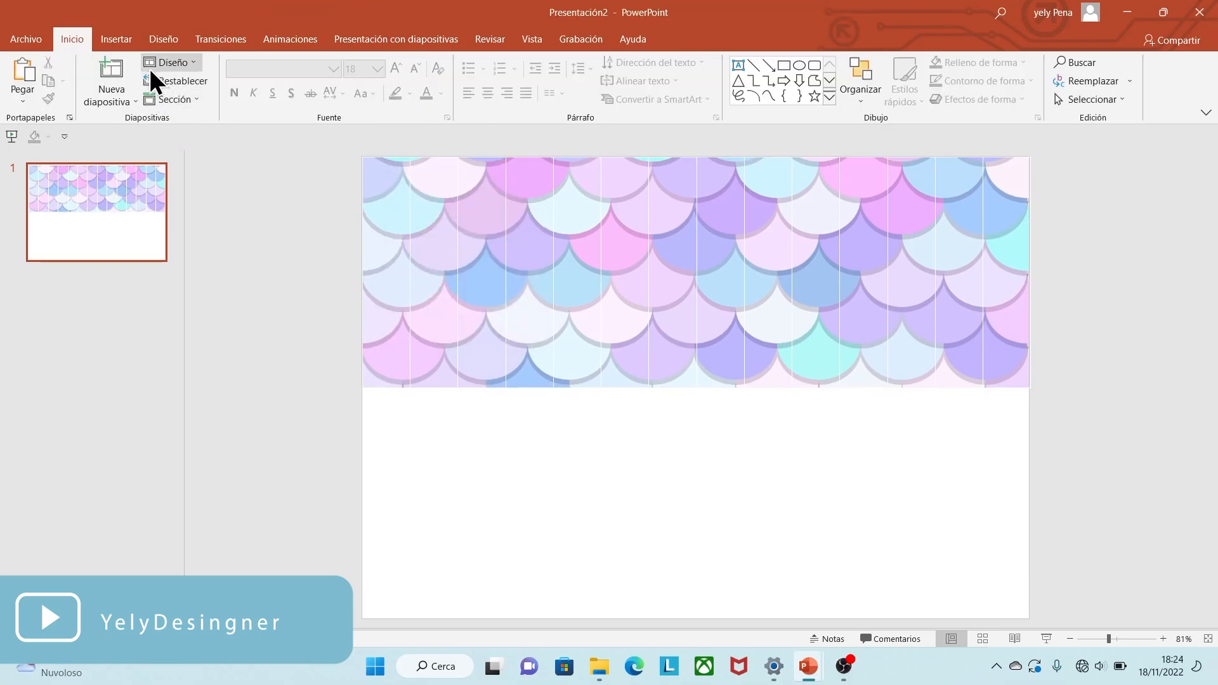
- Draw a horizontal rectangle about 0.89 cm high and 27.52 cm wide across the patterned strip and nudge it slightly upward
click(121, 41)
click(284, 99)
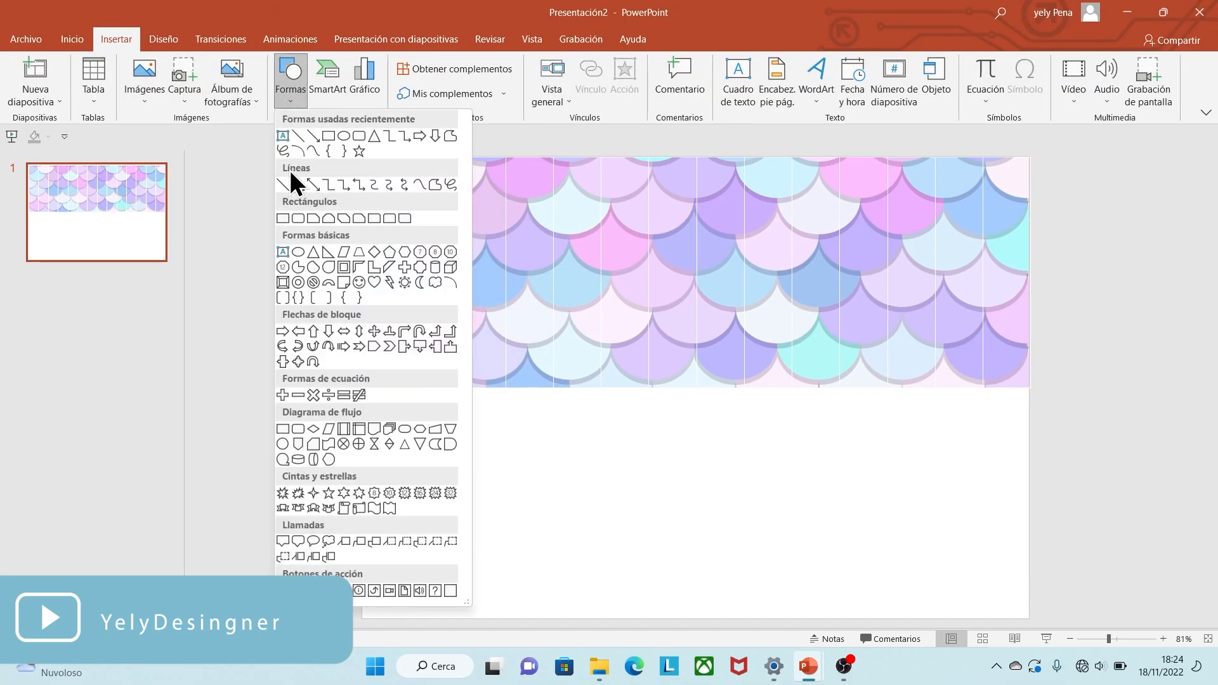
click(281, 218)
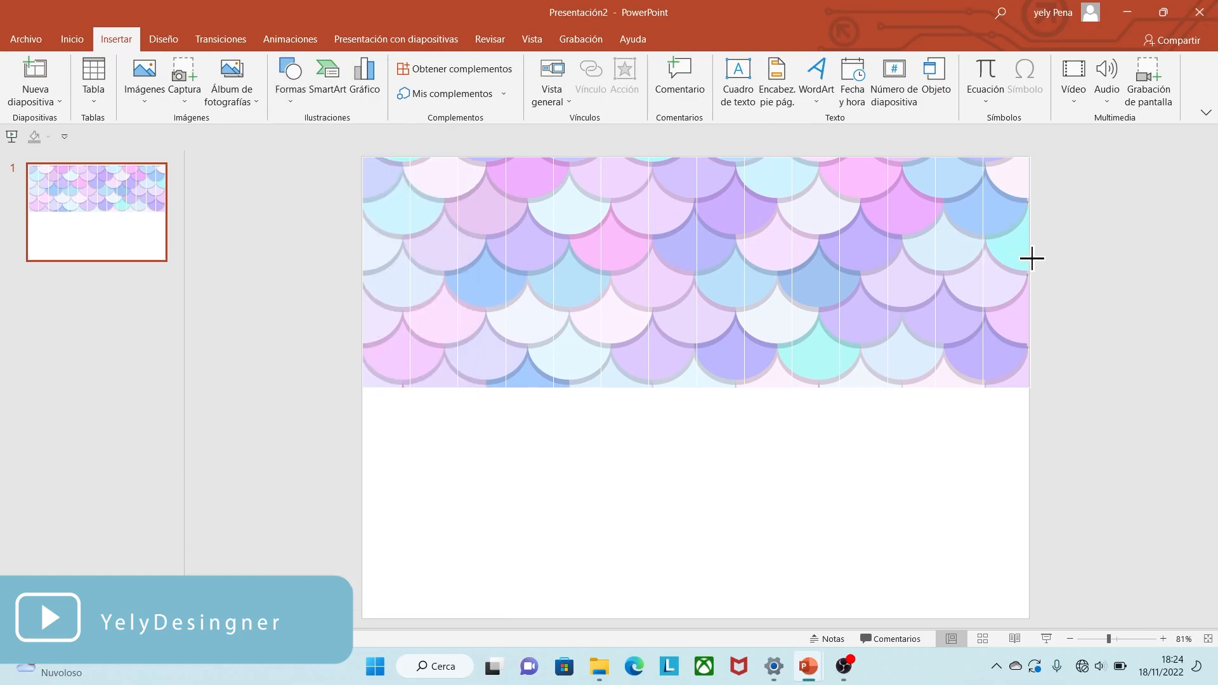
drag(1028, 253, 361, 231)
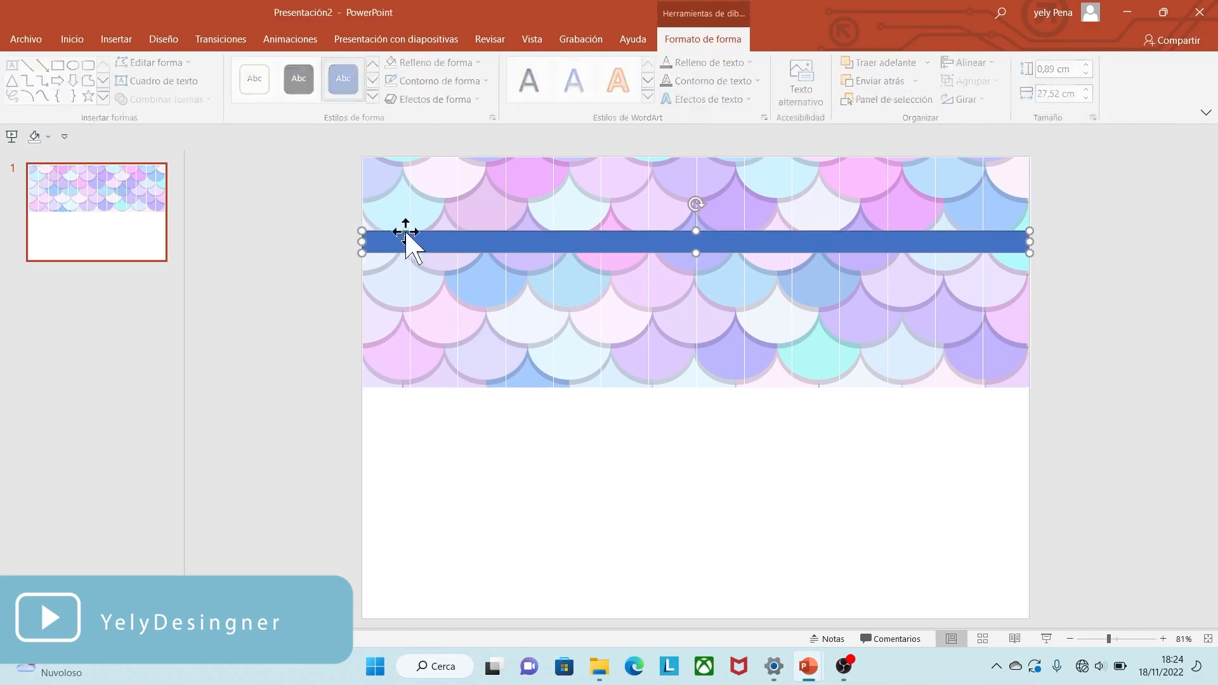
mouse_move(731, 236)
mouse_down()
mouse_move(729, 226)
mouse_move(748, 231)
mouse_up()
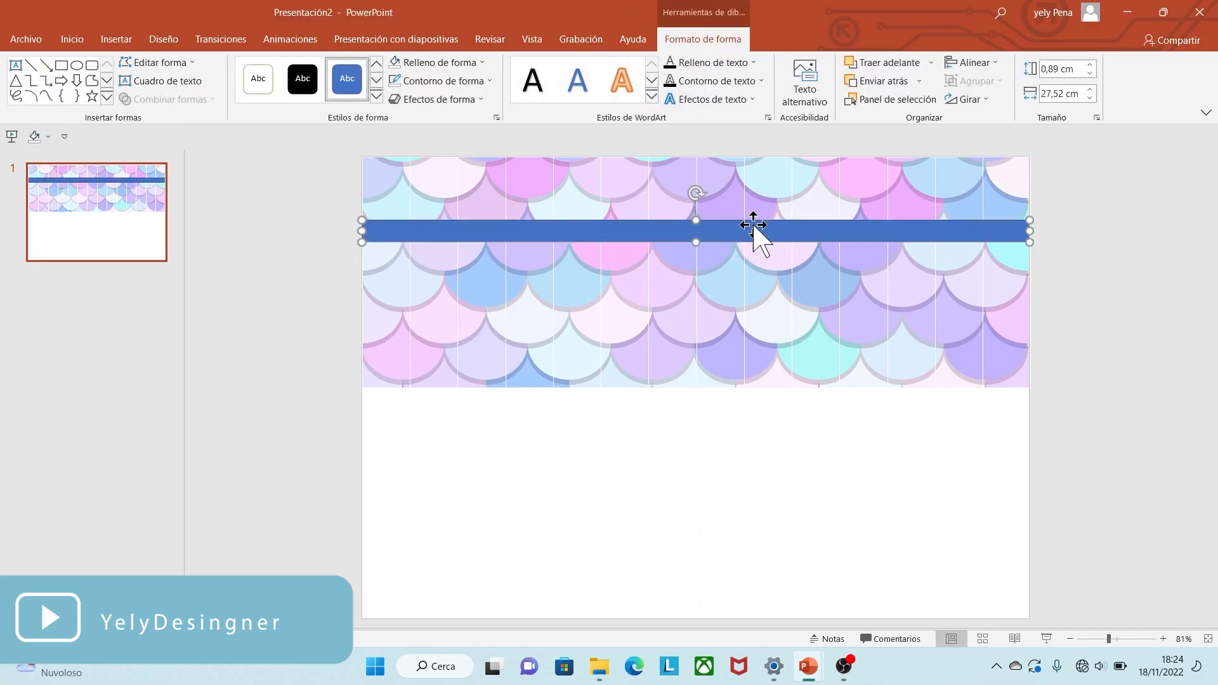
- Fill the horizontal band with a lilac sampled from the scale pattern using the eyedropper
click(465, 82)
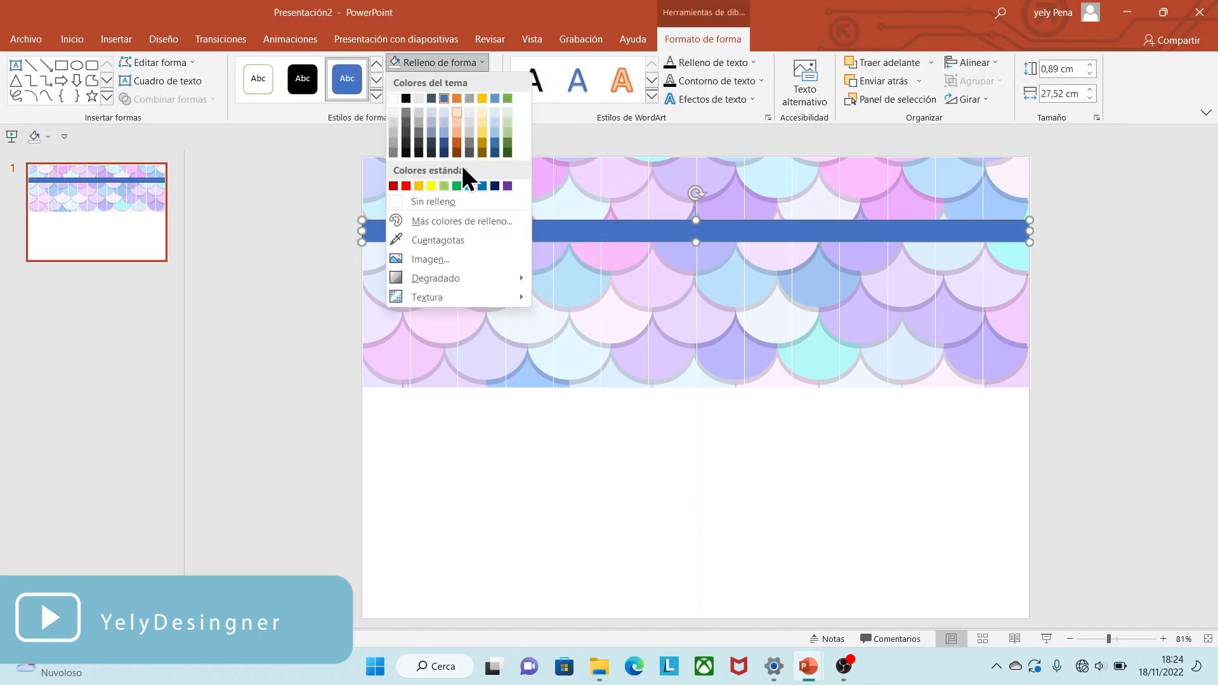
click(435, 240)
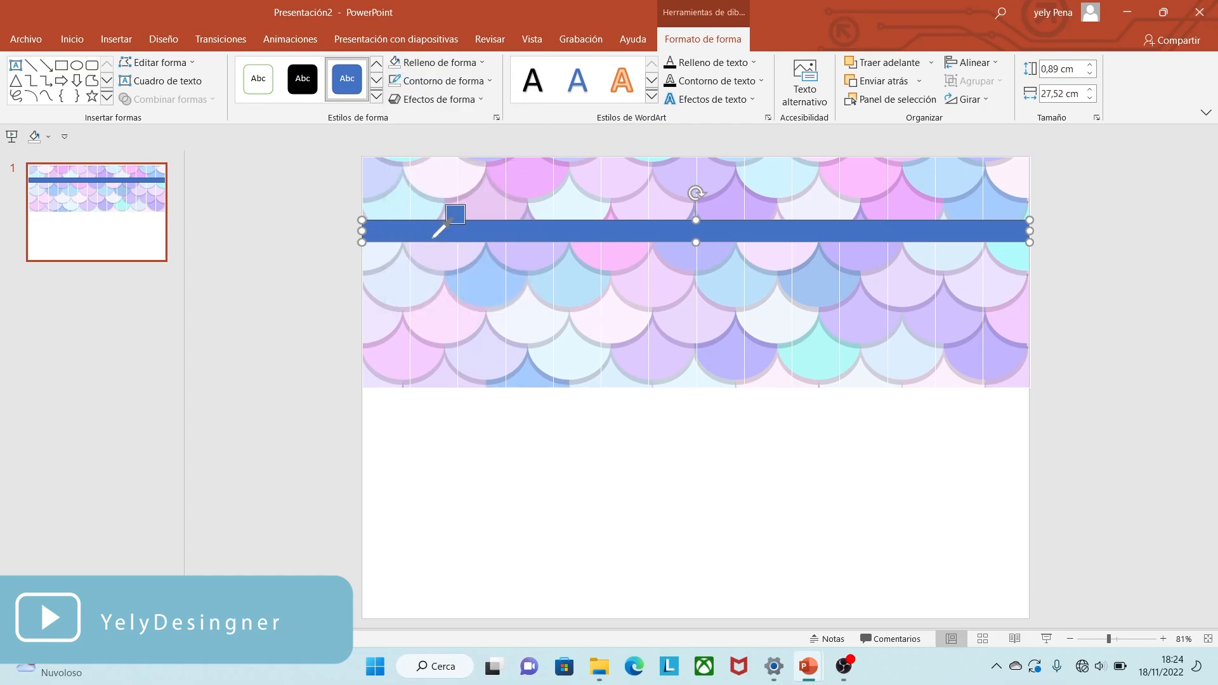
click(727, 210)
- Give the lilac band a white outline with a weight of 2¼ pt
click(478, 79)
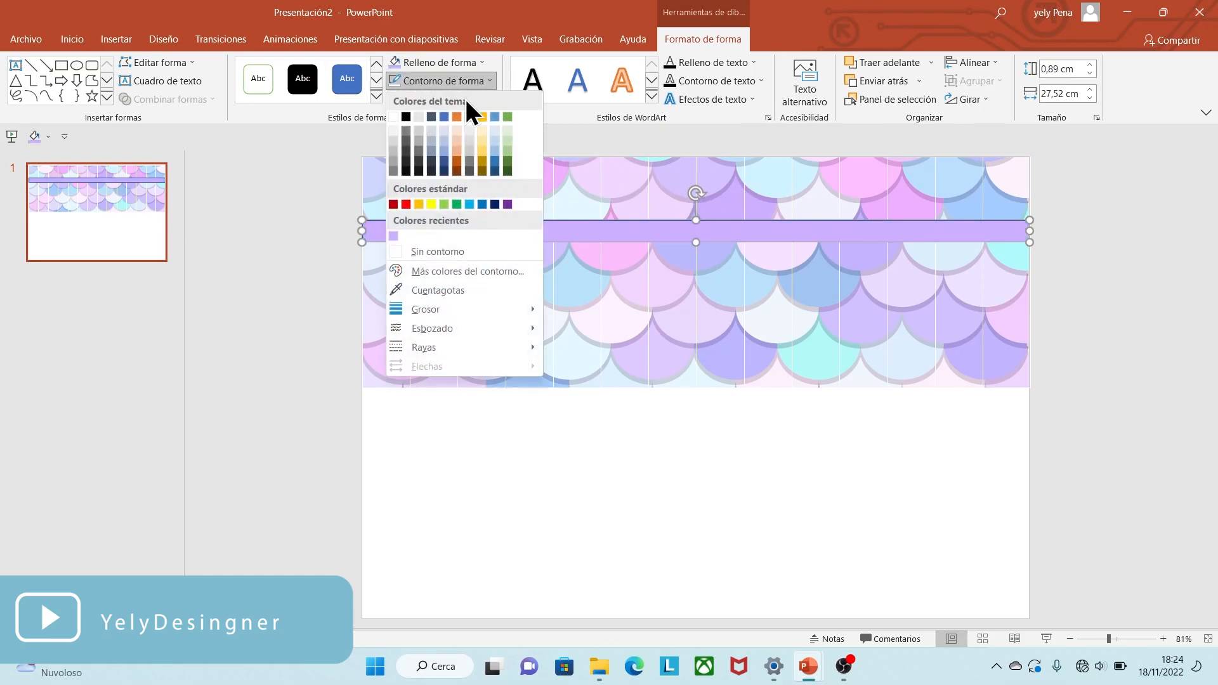
click(403, 116)
click(457, 81)
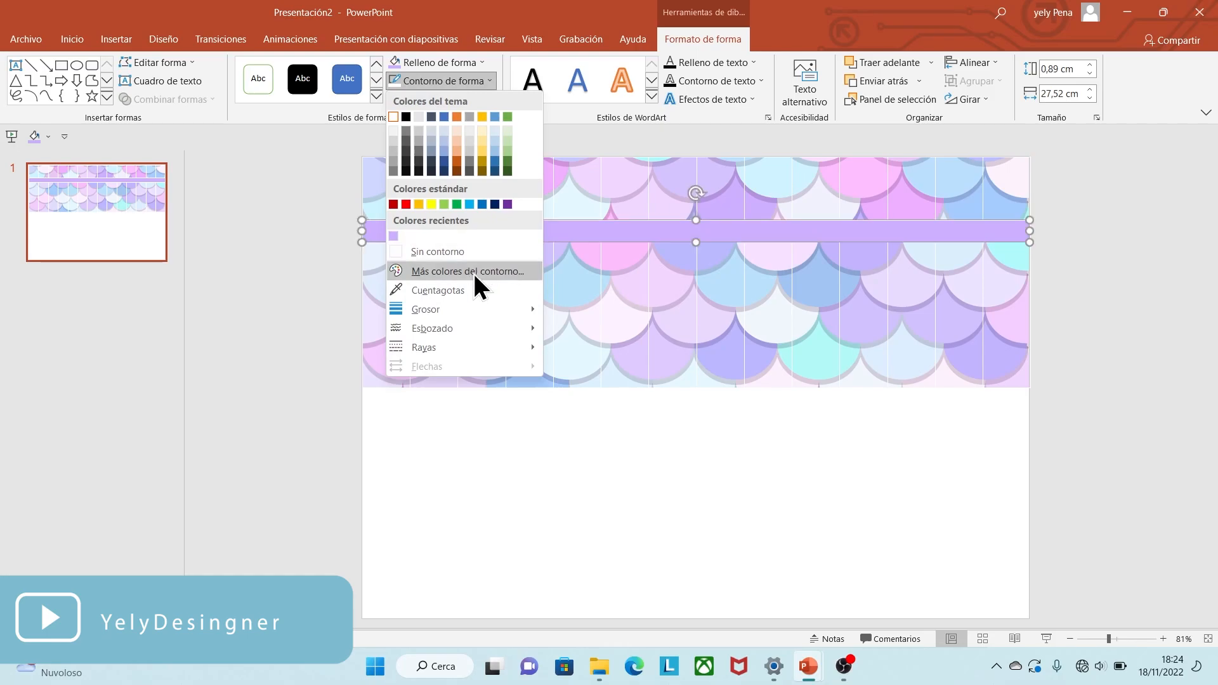
mouse_move(507, 311)
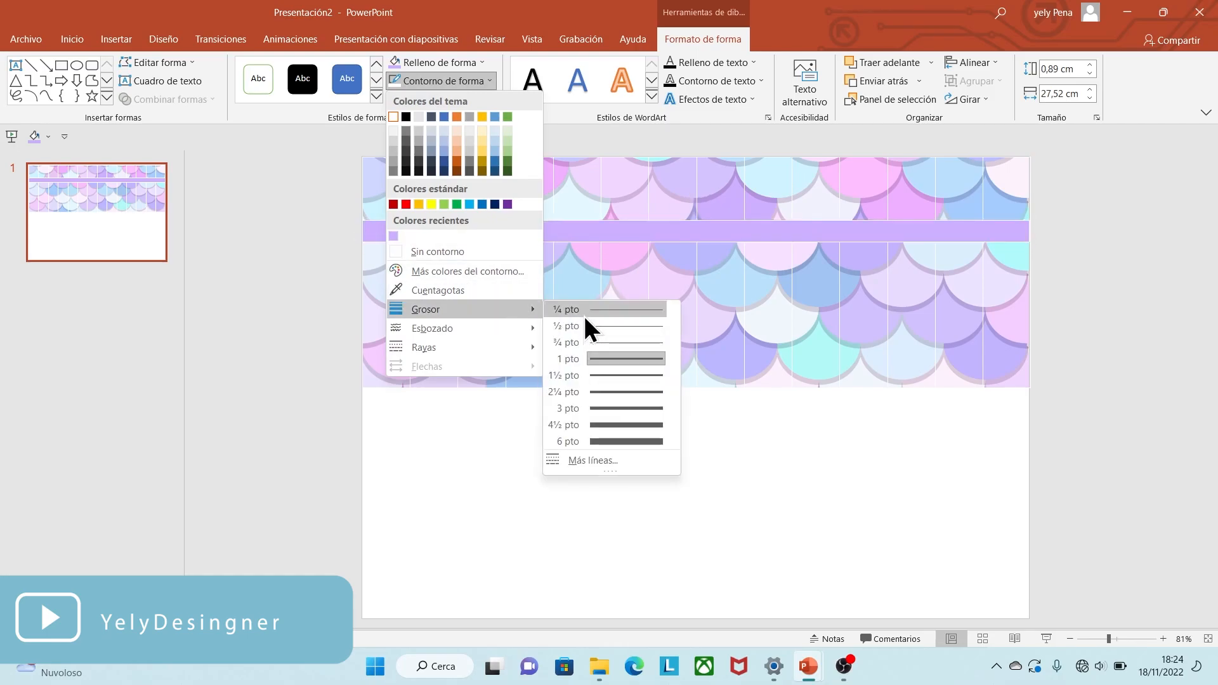
click(595, 390)
click(1072, 324)
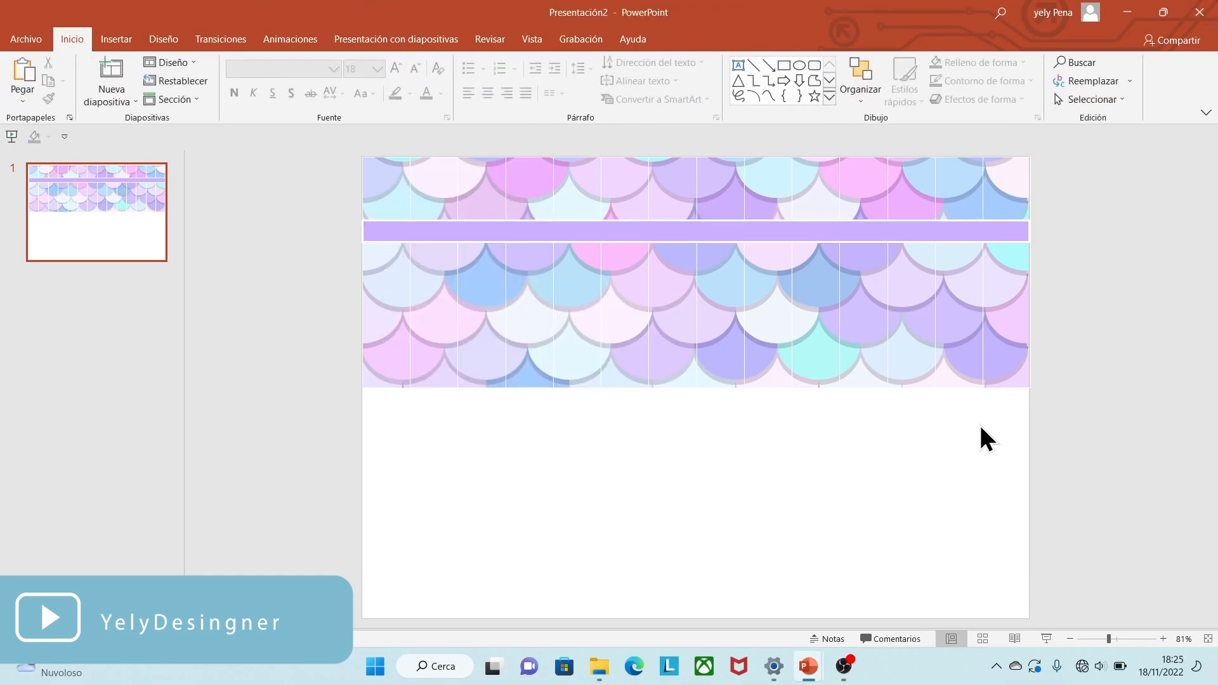
- Duplicate the patterned strip together with its lilac band and place the copy directly below, filling the lower half of the slide
drag(1048, 409, 346, 138)
key(ctrl+c)
key(ctrl+v)
drag(603, 264, 588, 425)
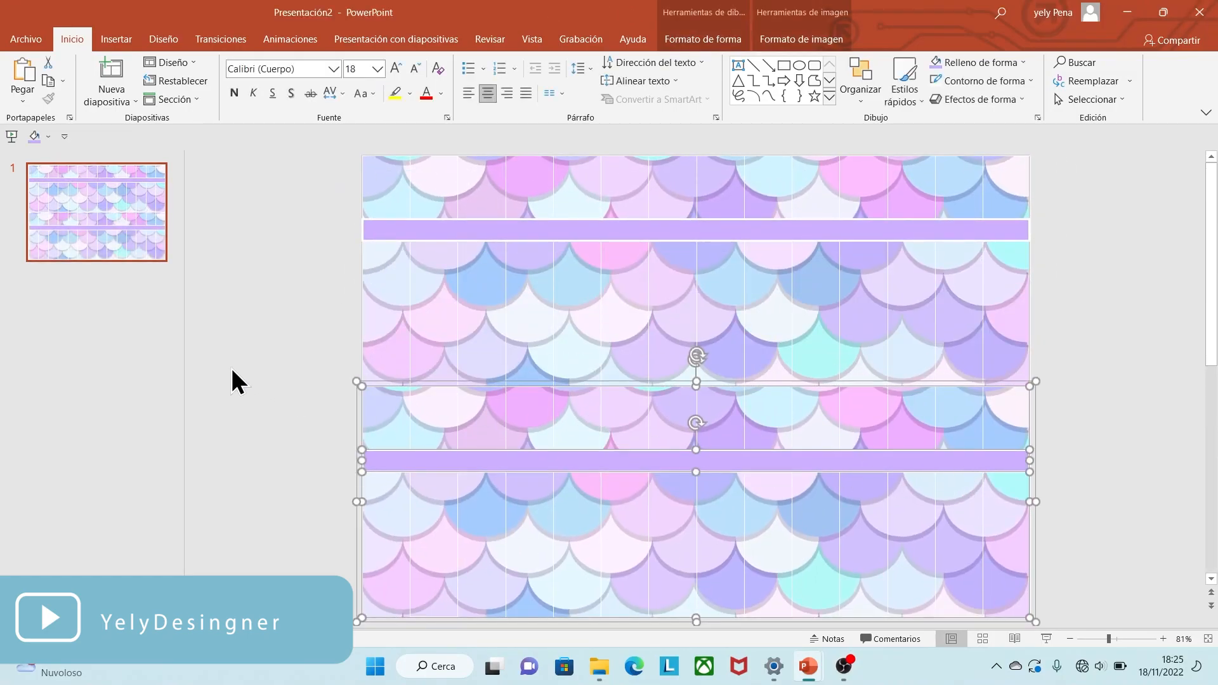
- Add a second slide, clear its placeholders, and paste two copies of the banded strip stacked to fill it
click(117, 62)
drag(337, 166, 1026, 587)
key(Delete)
key(ctrl+v)
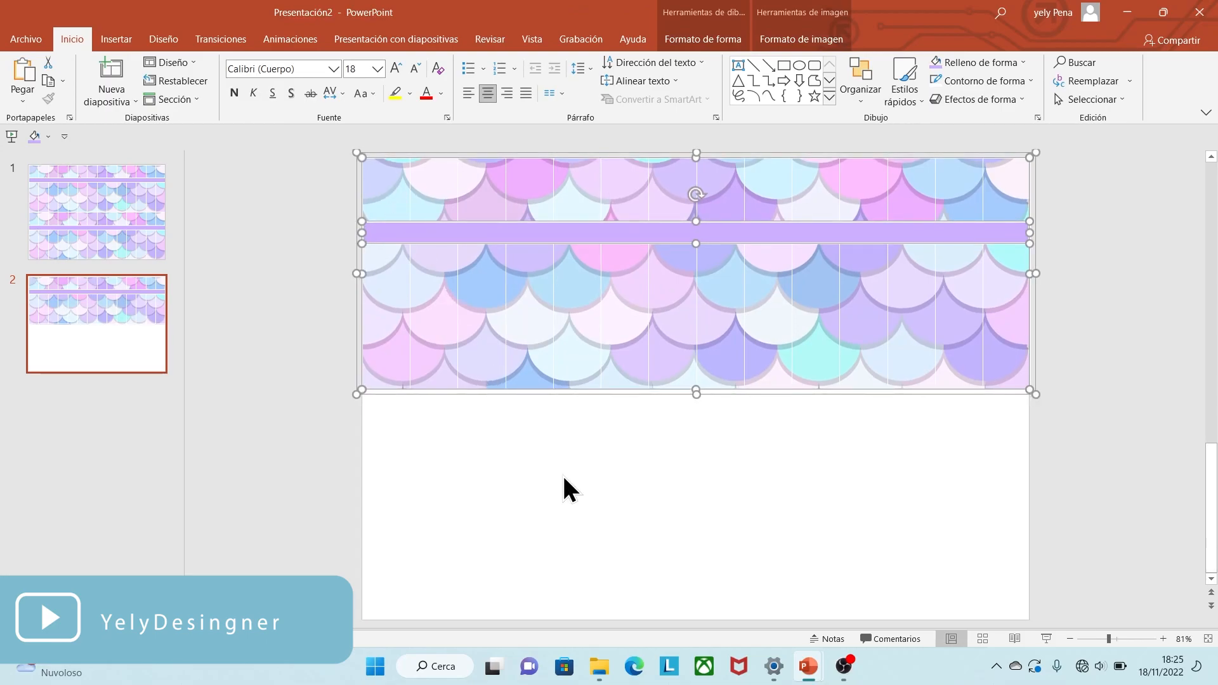
key(ctrl+v)
drag(565, 212, 556, 430)
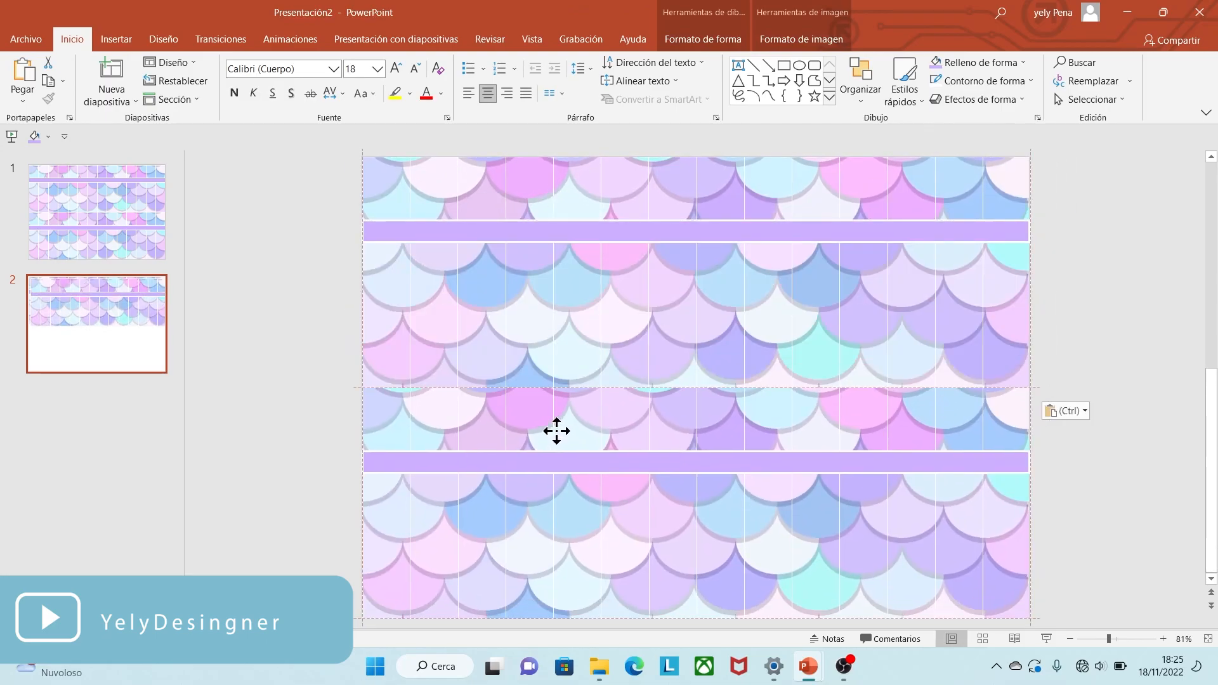
- Add a third slide and delete its placeholders to leave it blank
click(96, 103)
click(134, 173)
drag(550, 313, 1016, 545)
key(Delete)
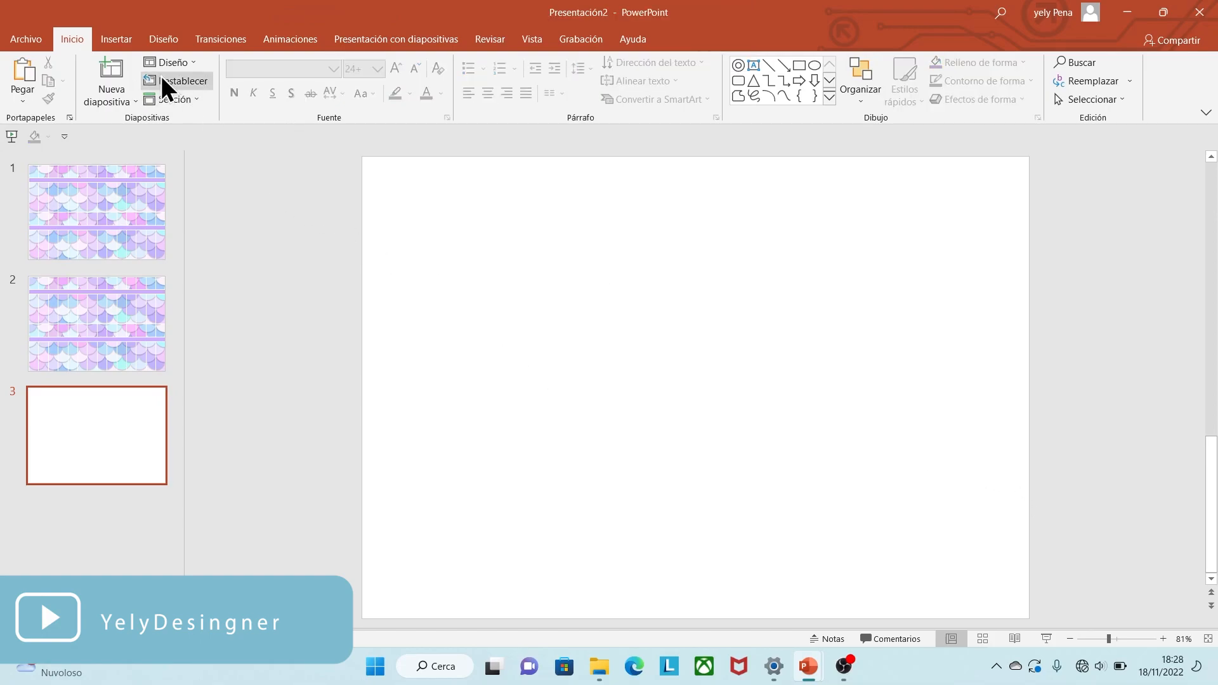
- Insert a circle on the blank third slide
click(125, 40)
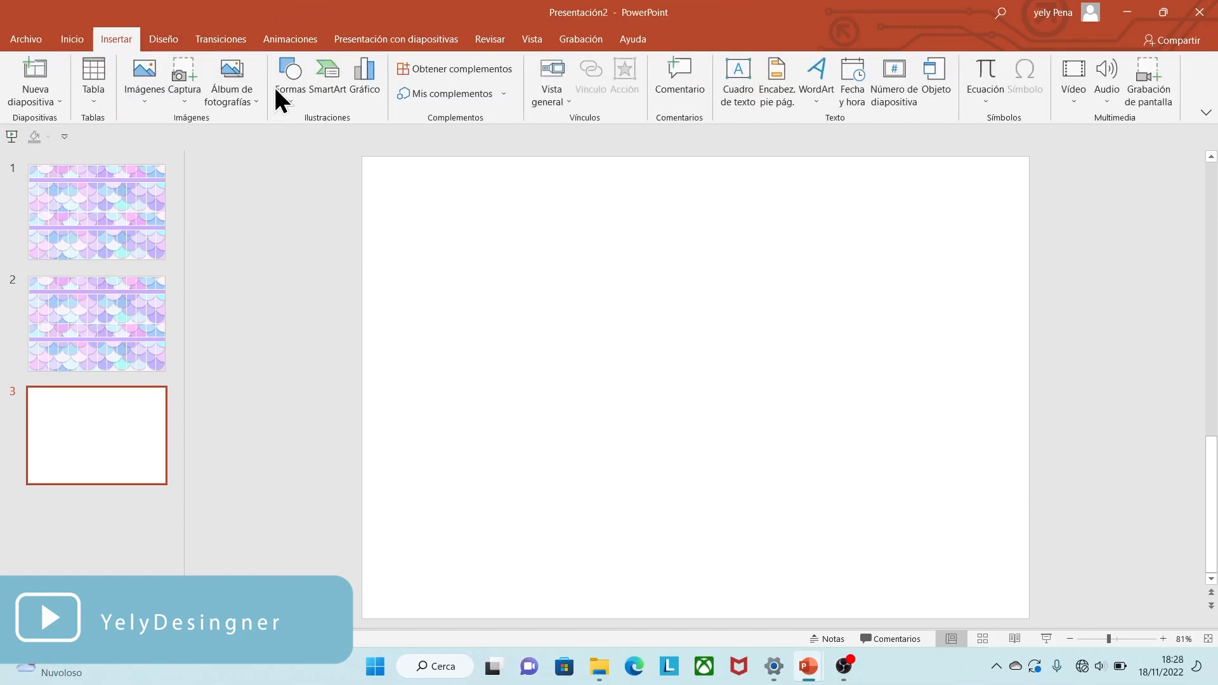
click(289, 95)
click(297, 252)
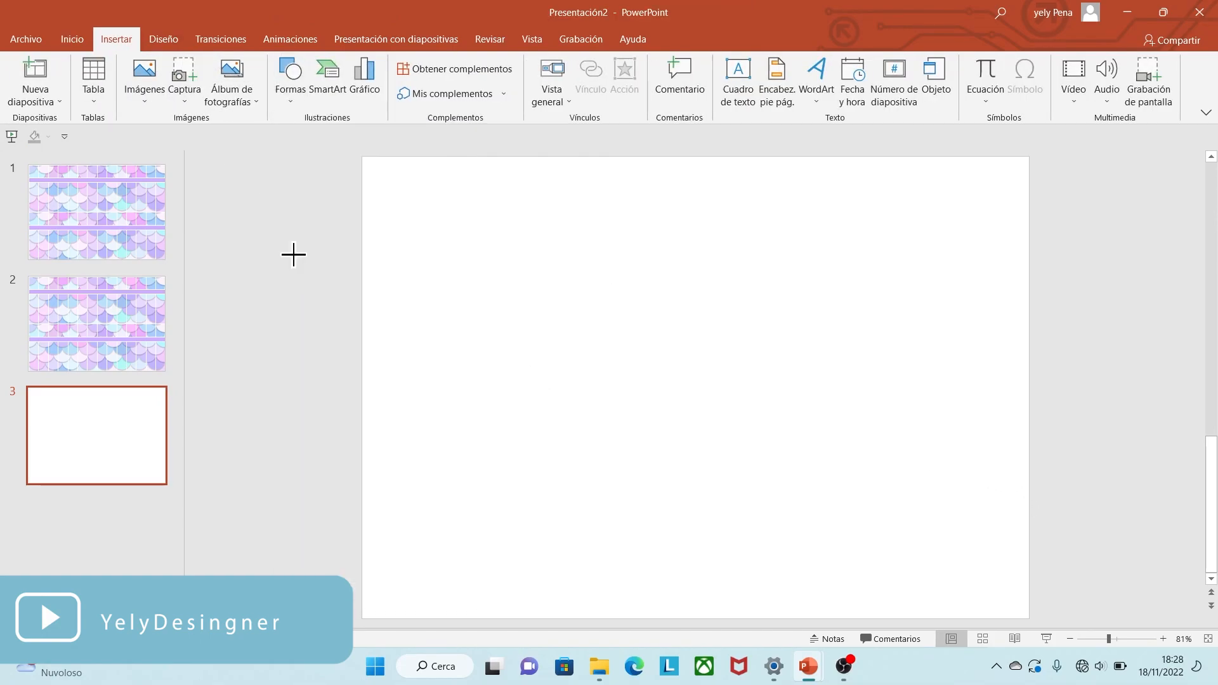
click(688, 350)
- Set the circle's height and width to 8 cm and move it to the centre of the slide
click(1054, 70)
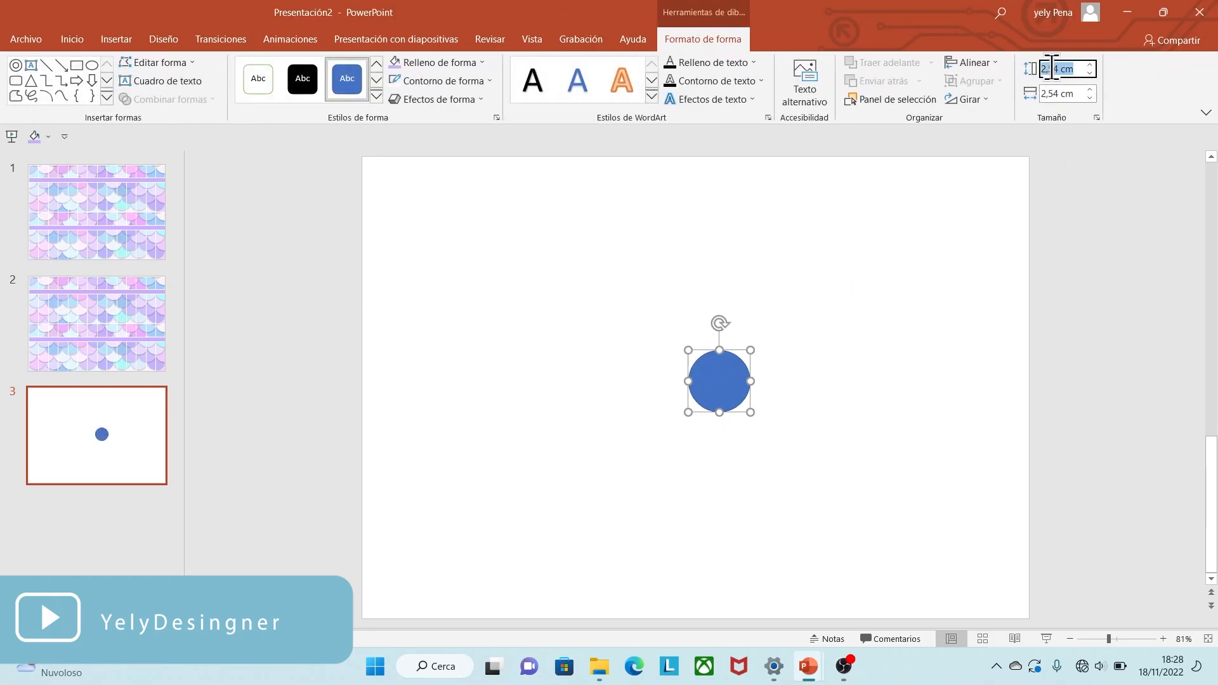
text(8)
key(Tab)
text(8)
click(932, 312)
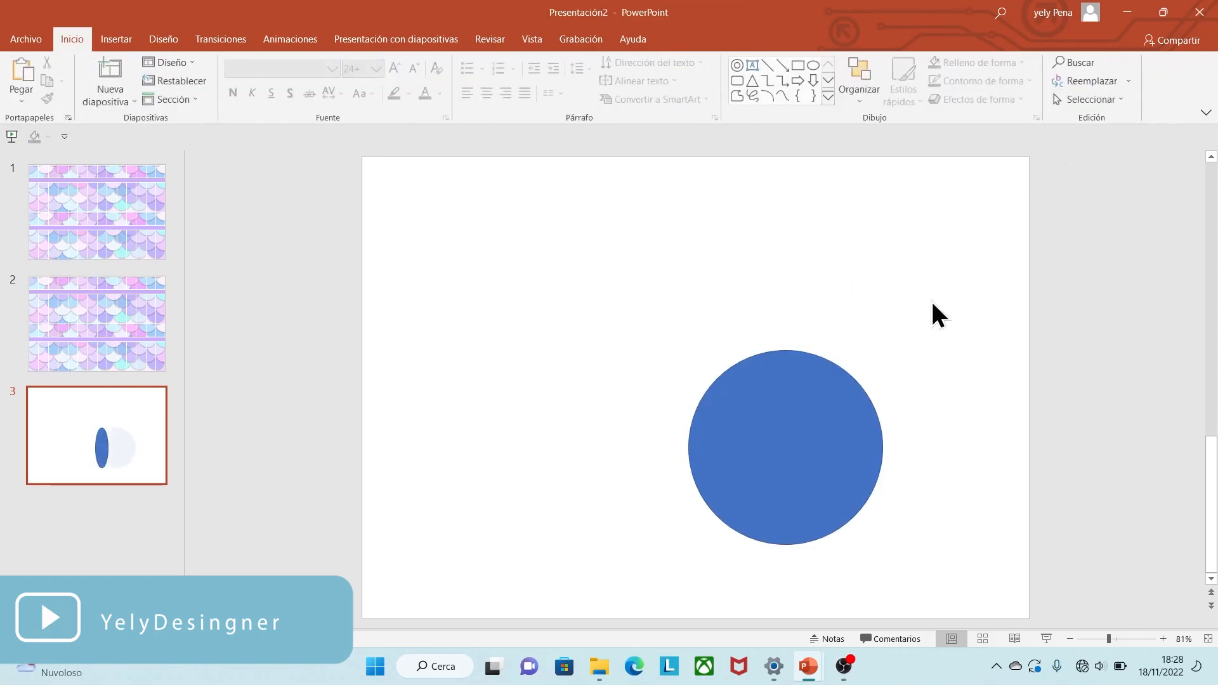
drag(761, 456, 669, 353)
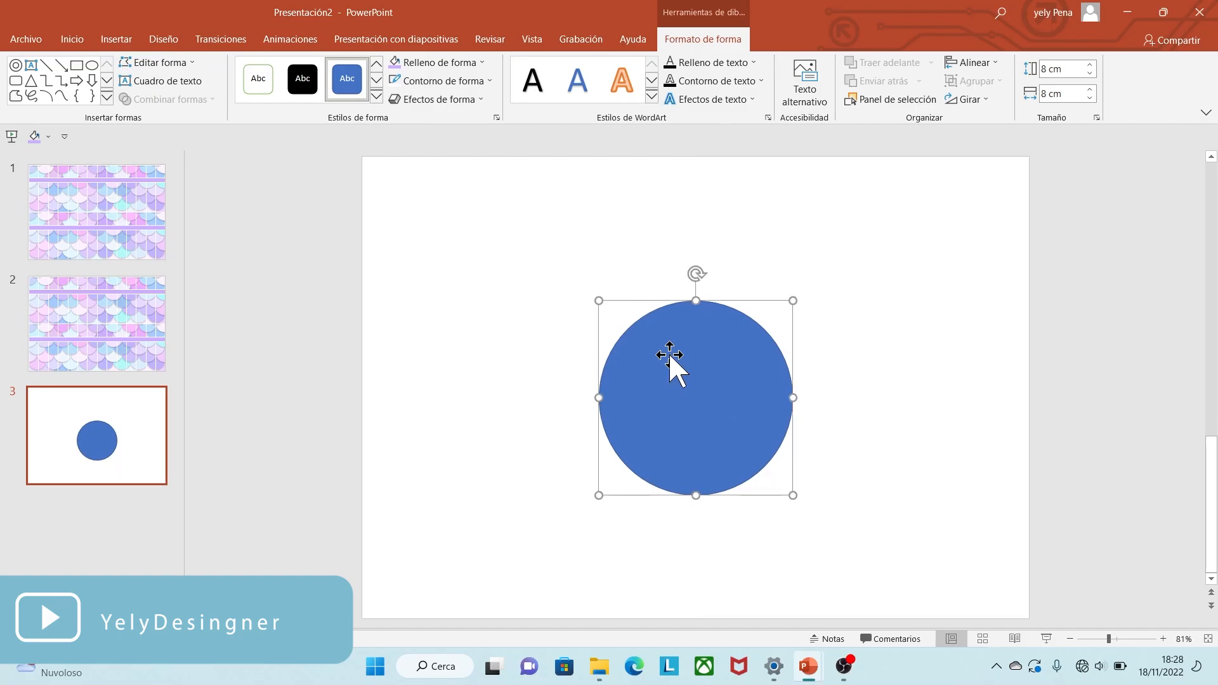
click(843, 402)
- Insert a hollow circle (donut) shape near the circle and set its height and width to 8 cm
click(127, 38)
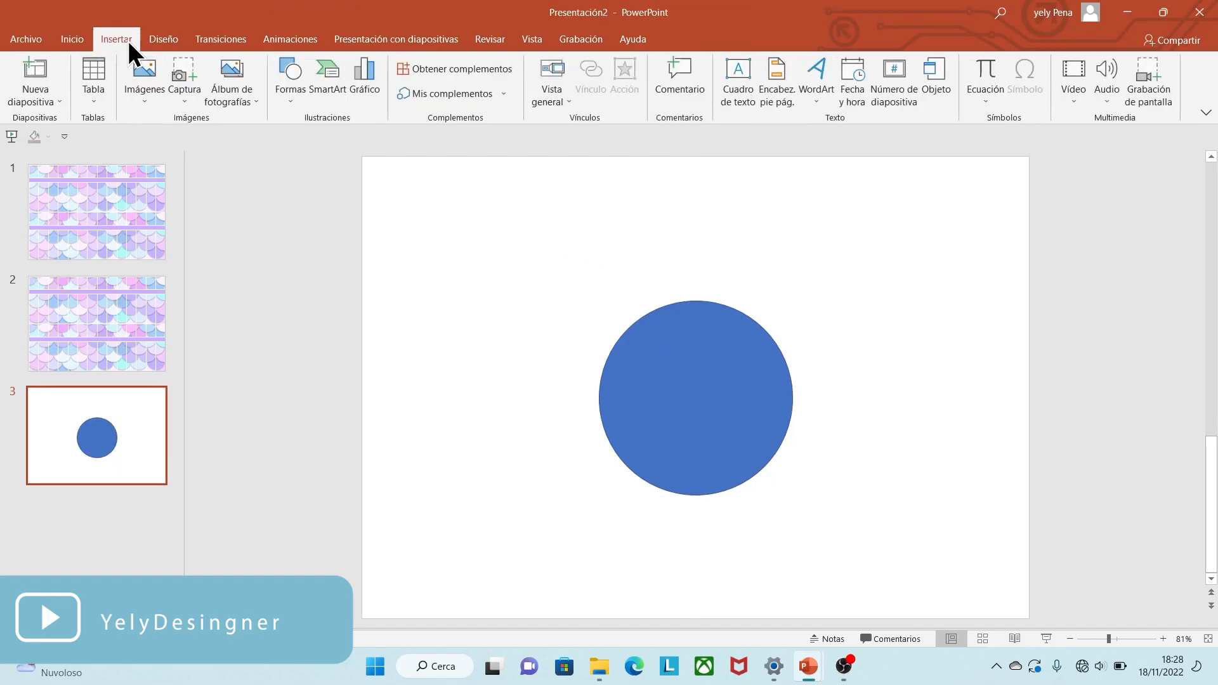
click(295, 97)
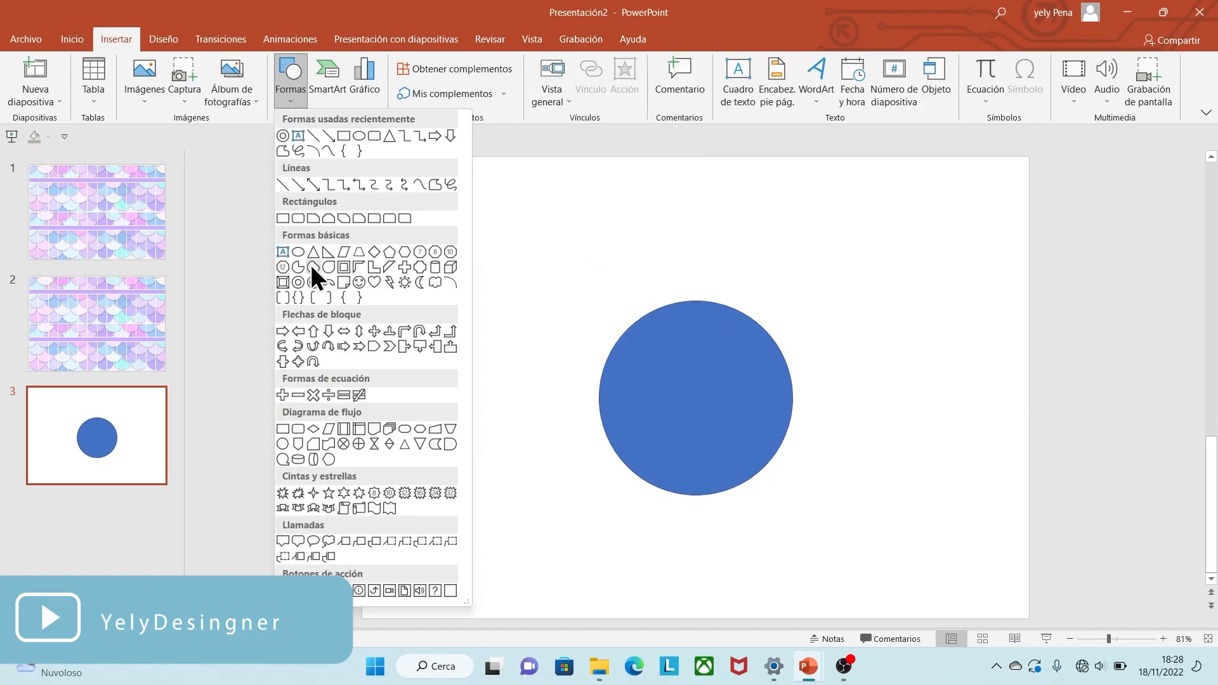
click(300, 279)
click(769, 260)
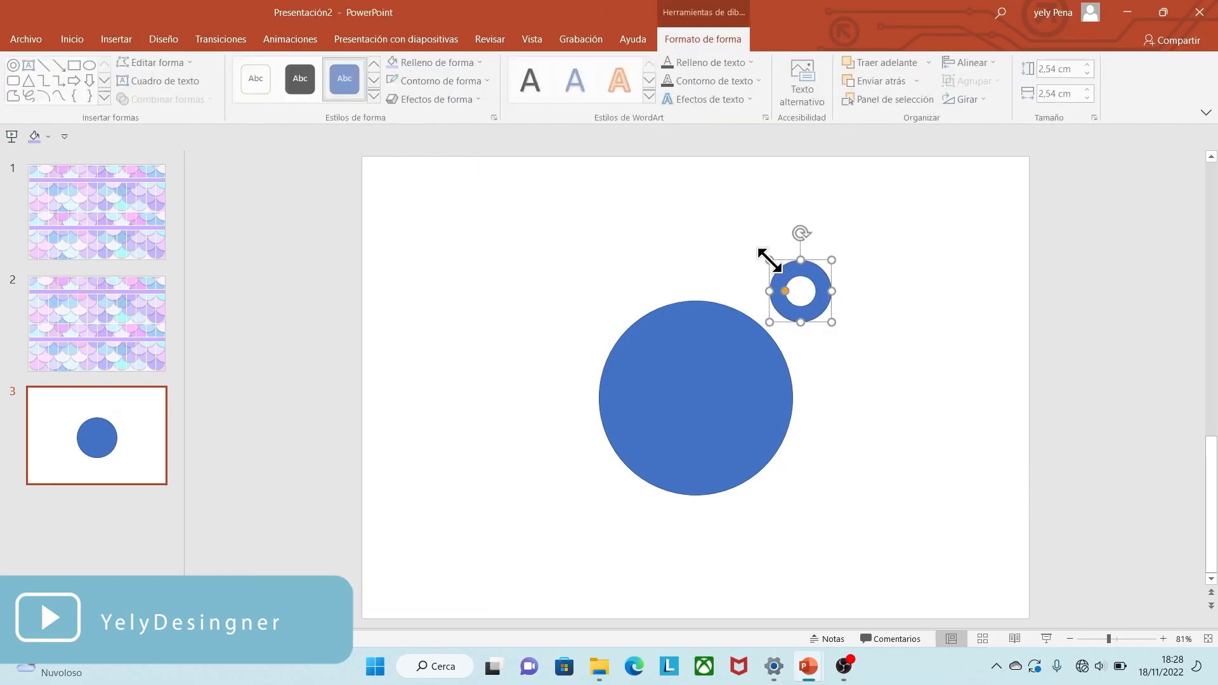
text(8)
click(1052, 93)
text(8)
click(972, 325)
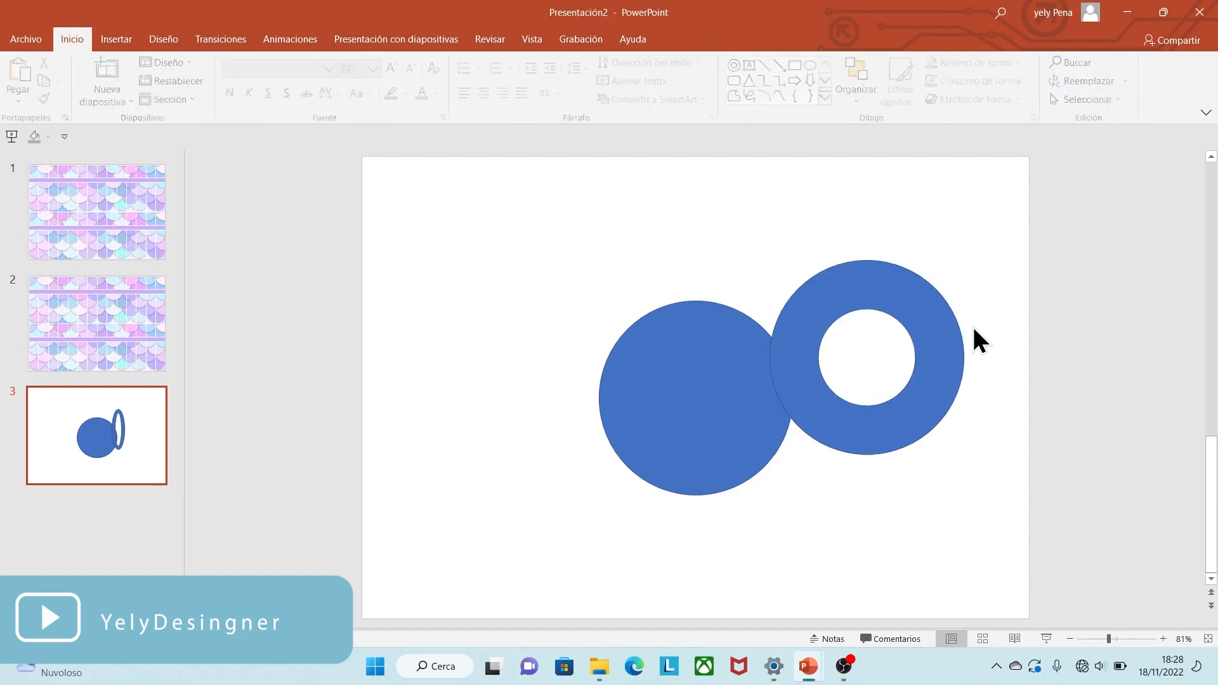
- Thin the ring's band to about half its thickness while aligned over the circle, and place the ring just right of the circle
drag(904, 304, 739, 345)
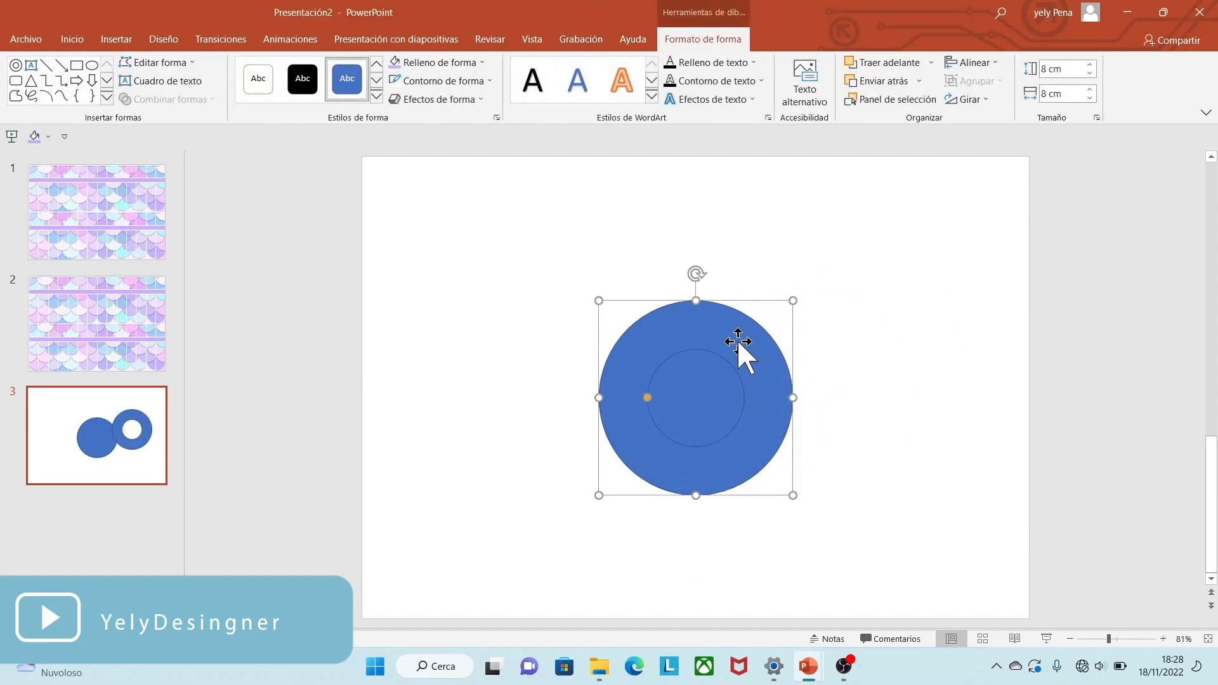
drag(647, 397, 630, 397)
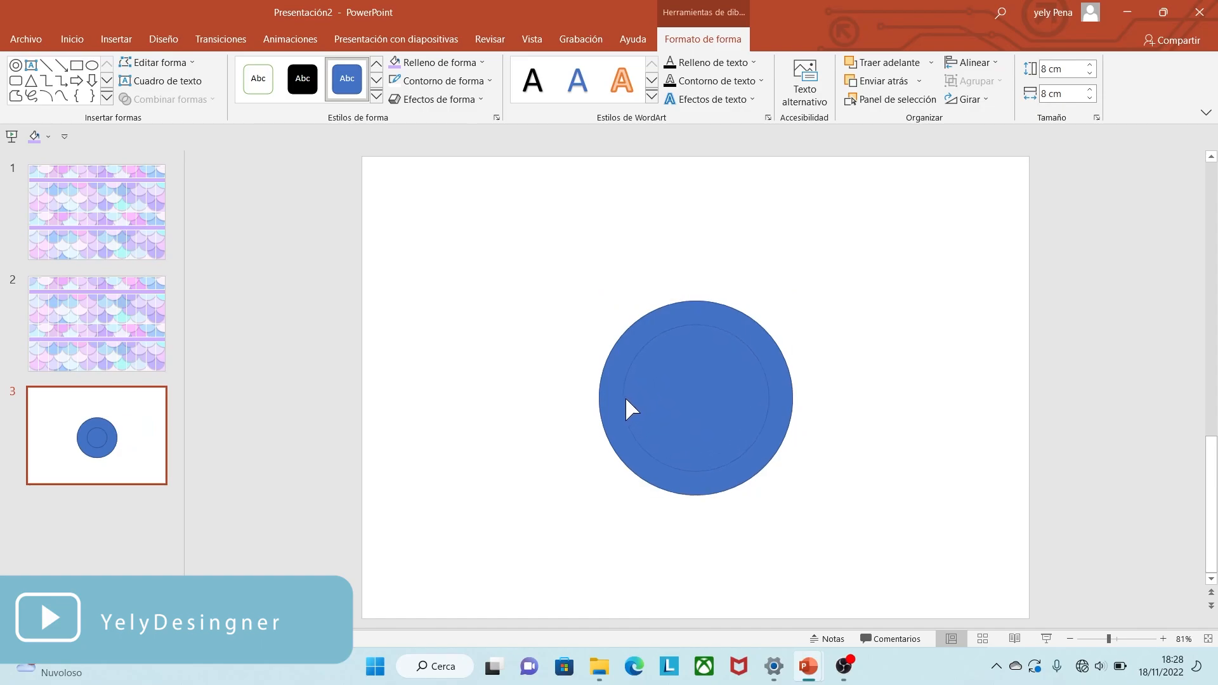
click(626, 397)
drag(737, 324, 942, 325)
click(882, 532)
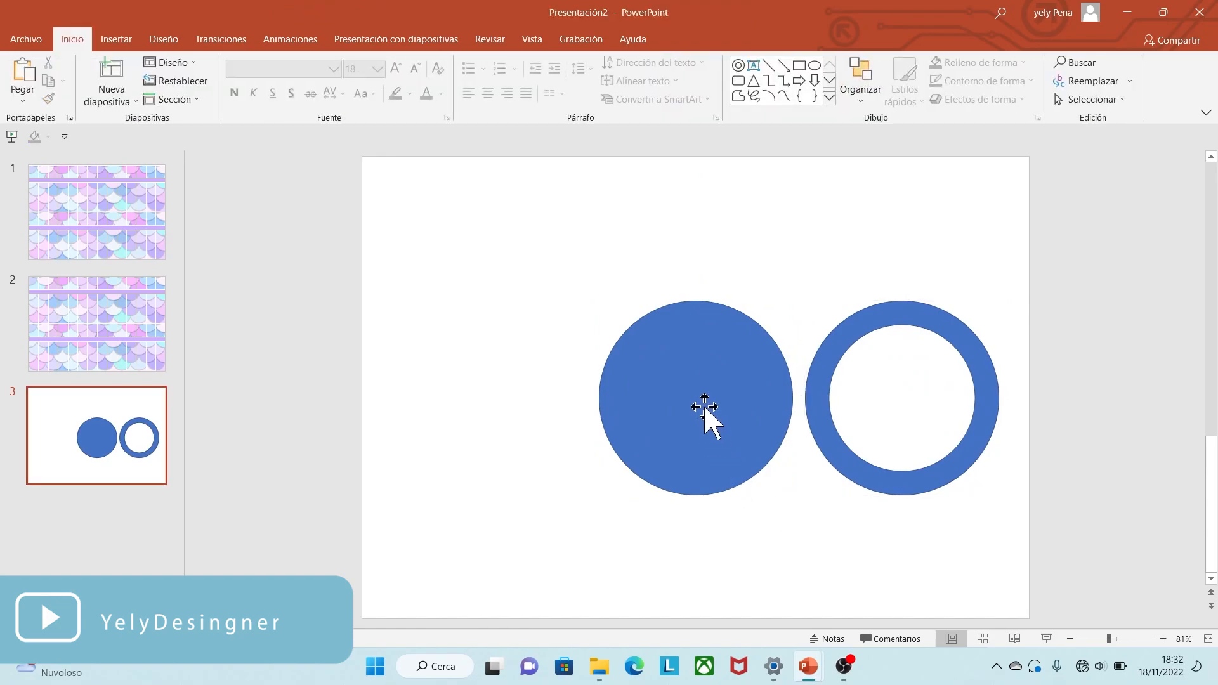
- Fill the solid circle with light blue and remove its outline
click(704, 407)
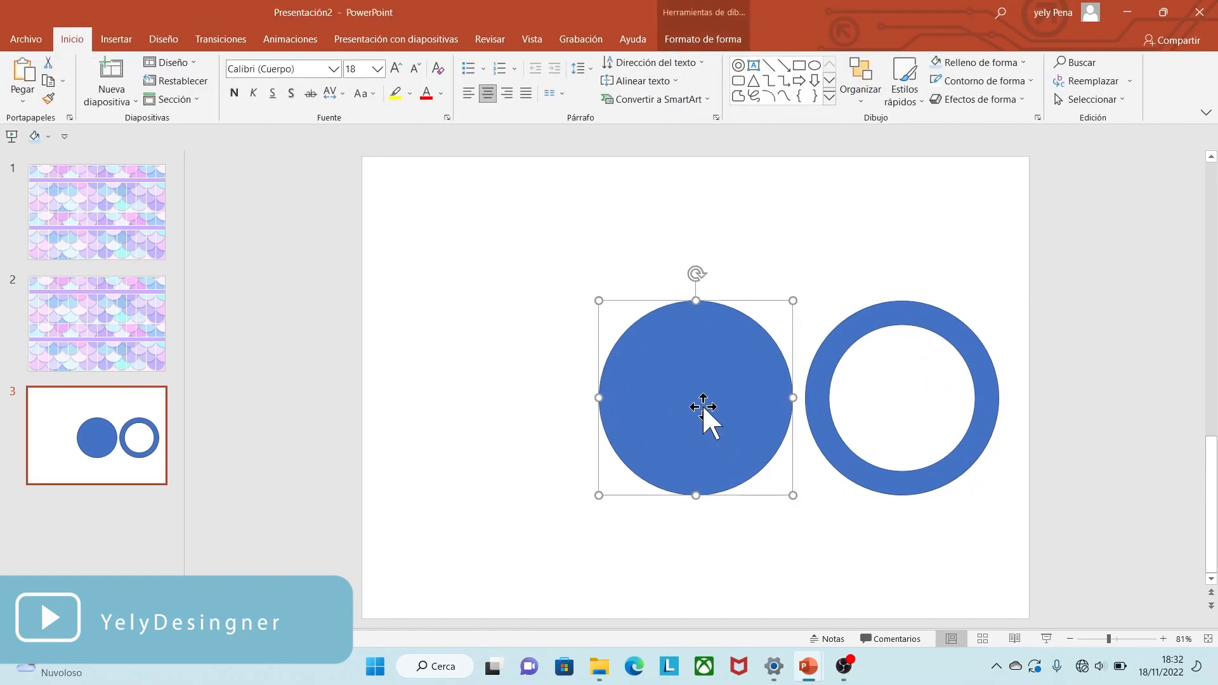
click(708, 40)
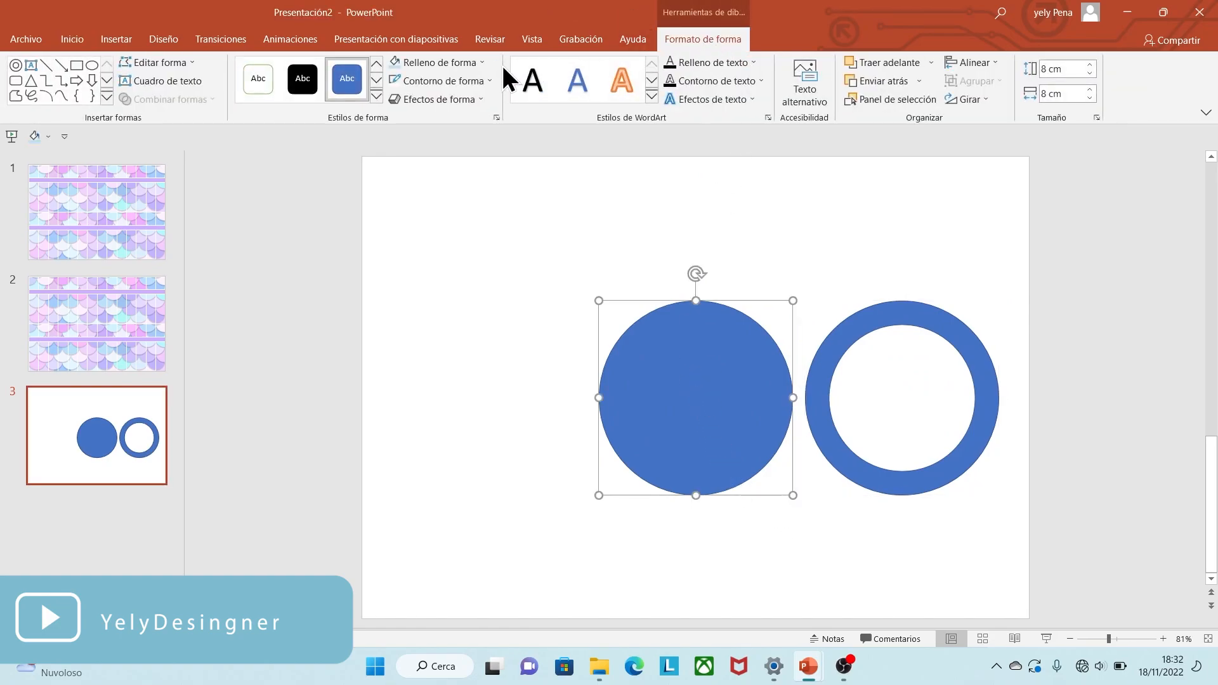
click(470, 61)
click(394, 217)
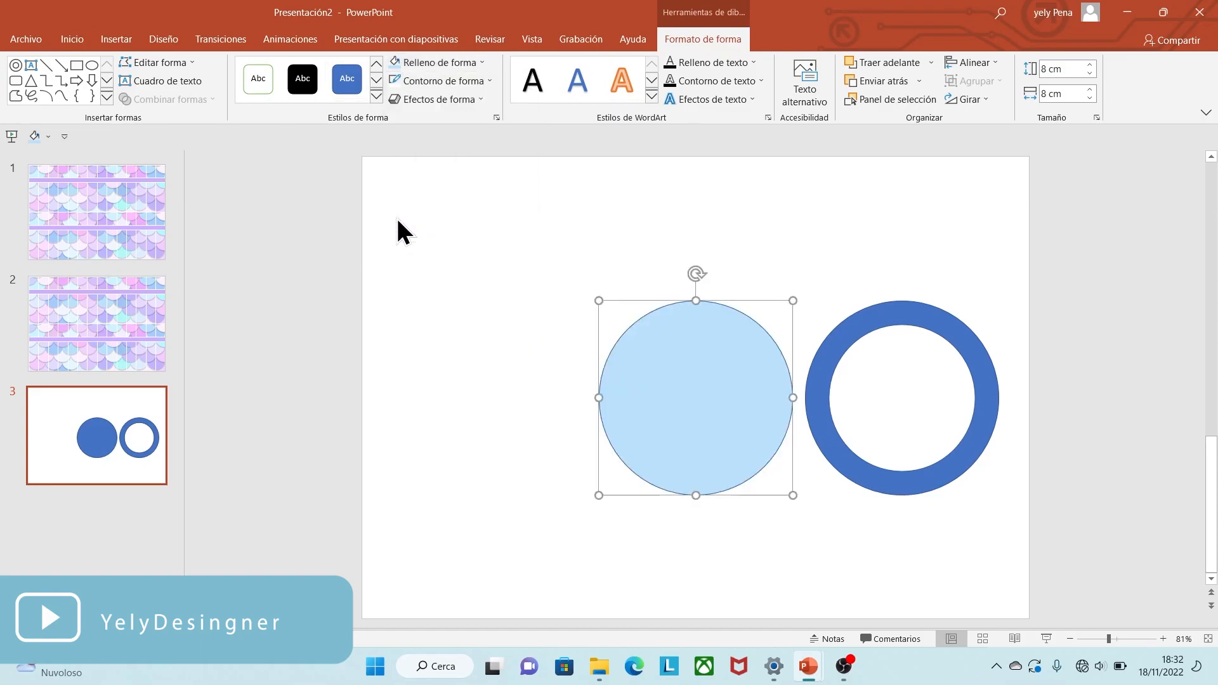
click(429, 88)
click(433, 250)
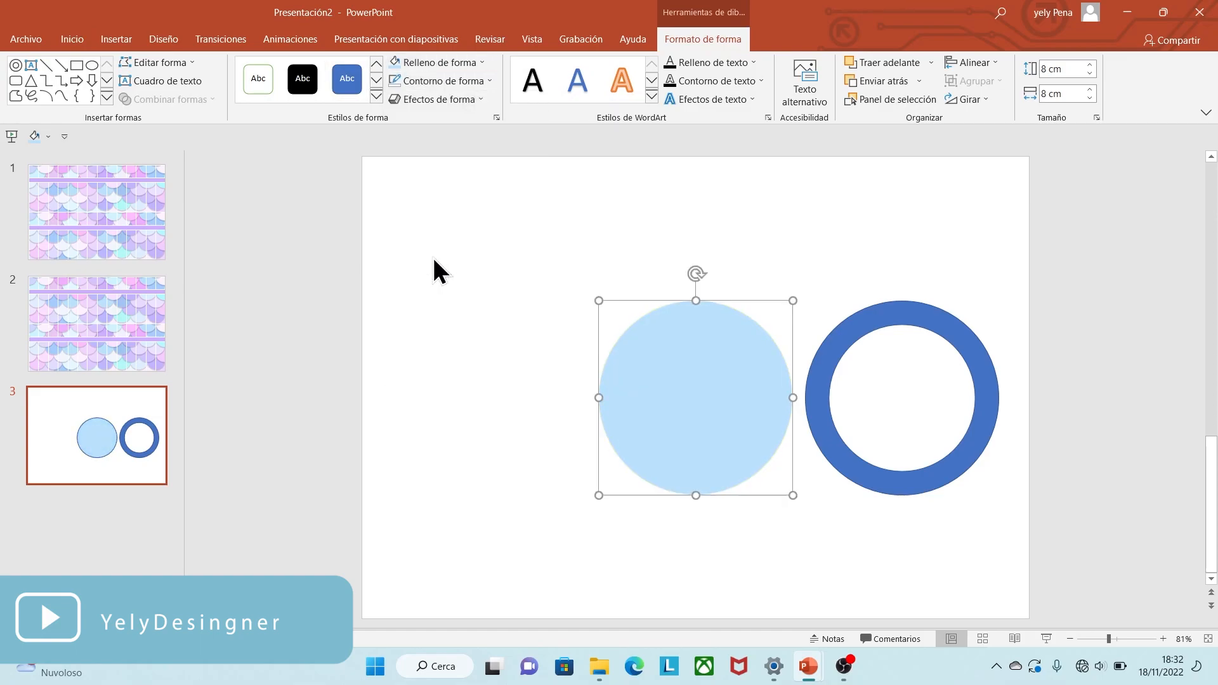
- Fill the ring with the recently used light purple and make its outline white
click(858, 317)
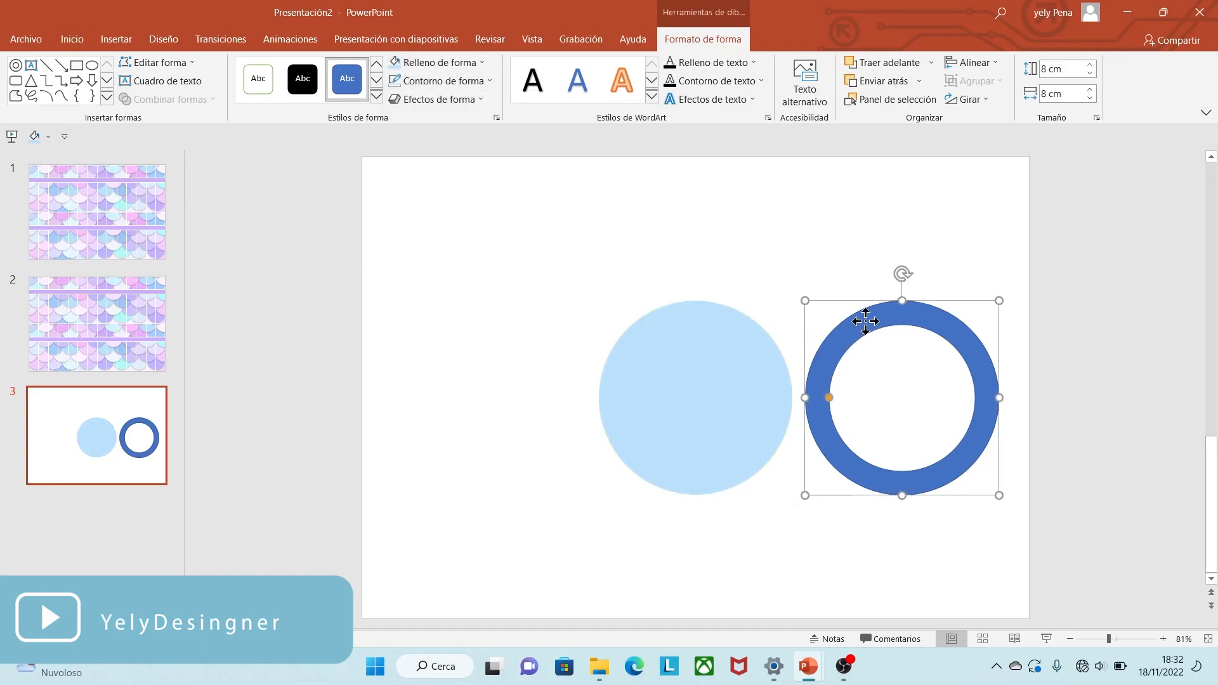
click(435, 62)
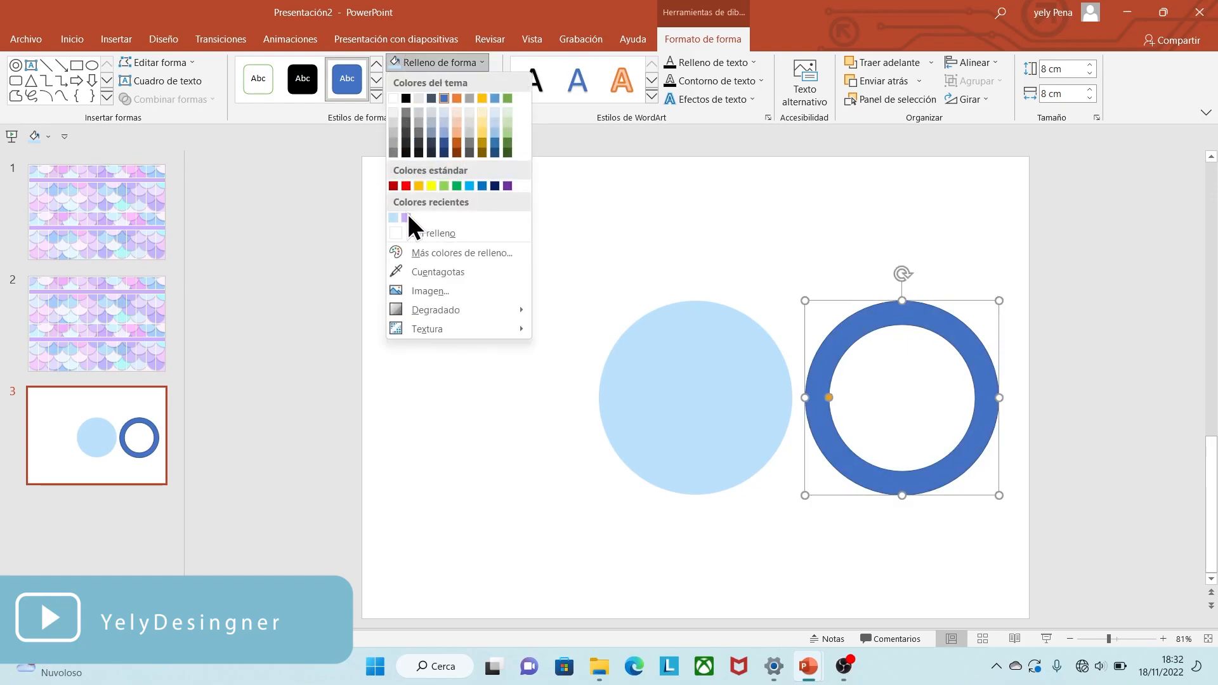
click(406, 219)
click(440, 81)
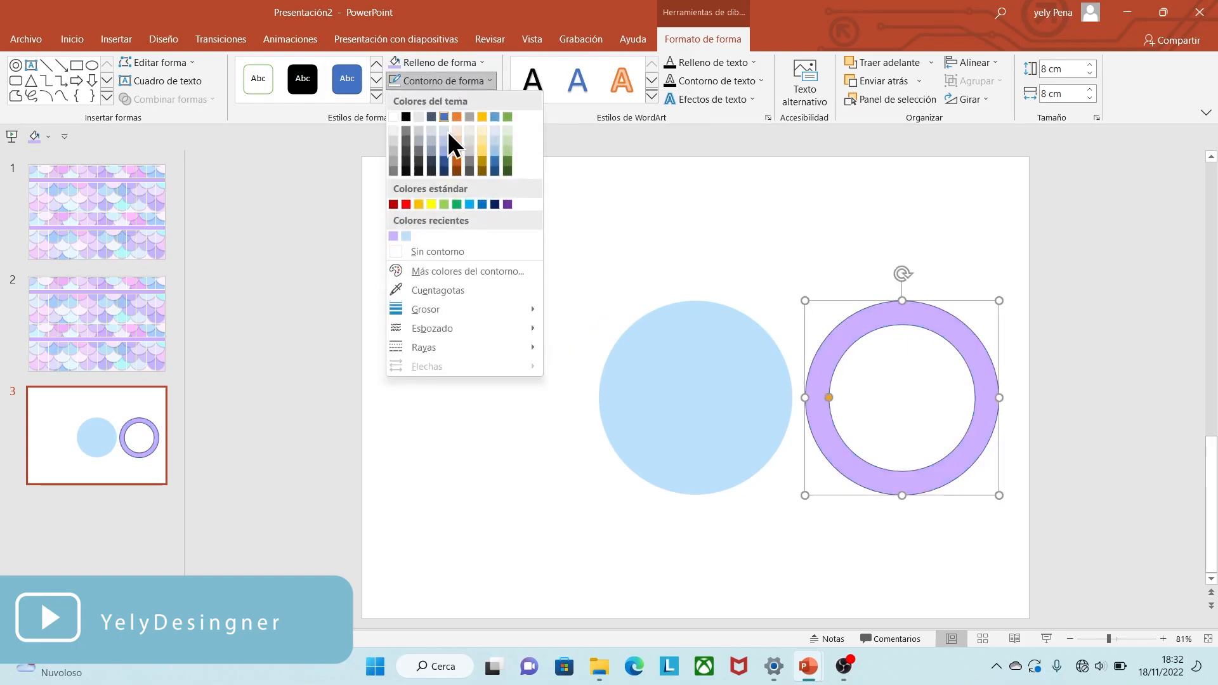
click(394, 116)
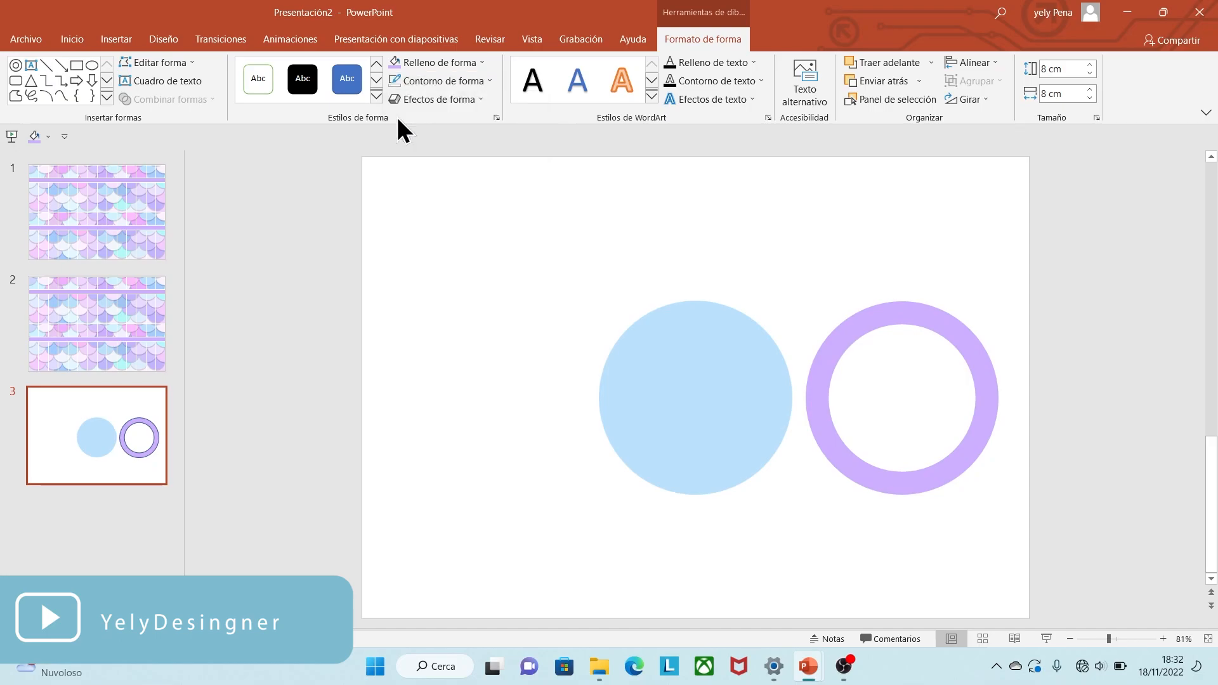
- Set the ring's outline weight to 2¼ pt and place the ring exactly over the light-blue circle
click(418, 82)
mouse_move(507, 309)
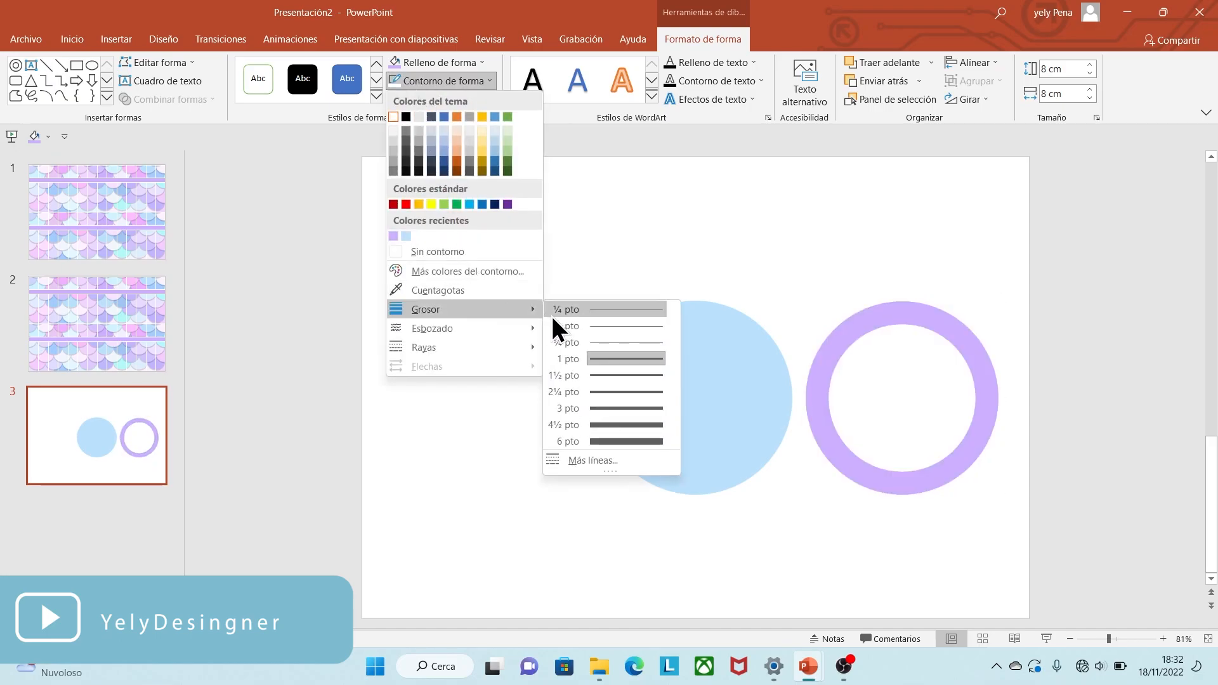
click(587, 388)
drag(859, 326, 654, 330)
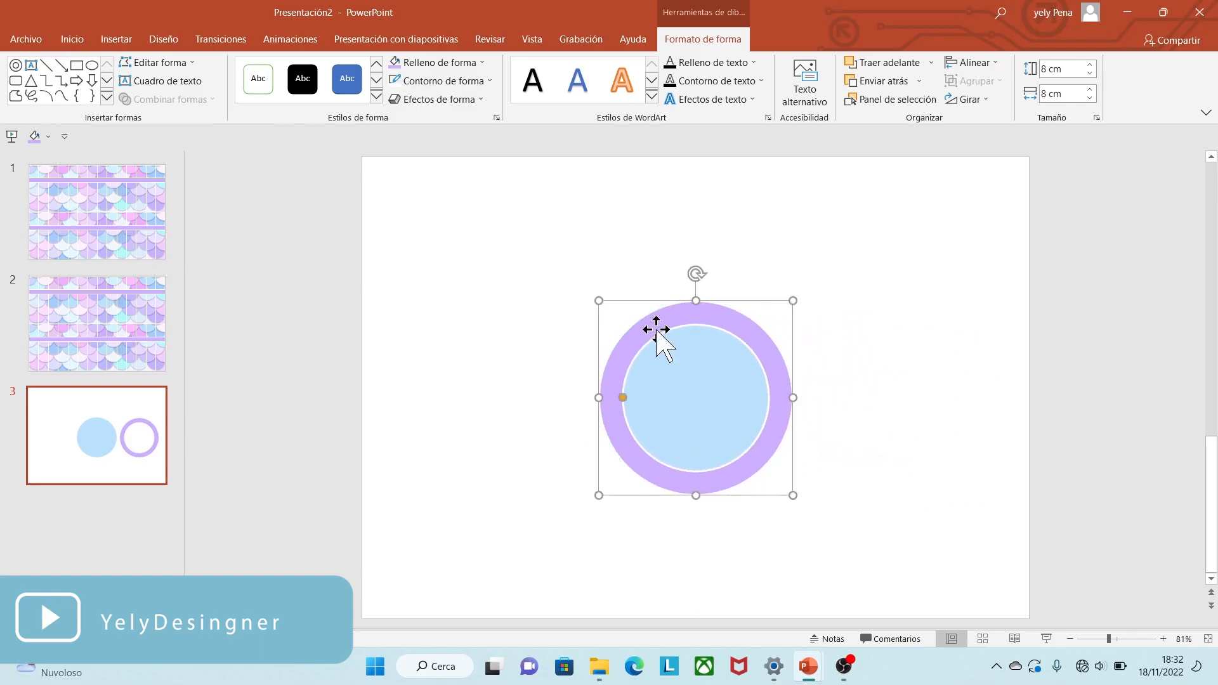
click(641, 246)
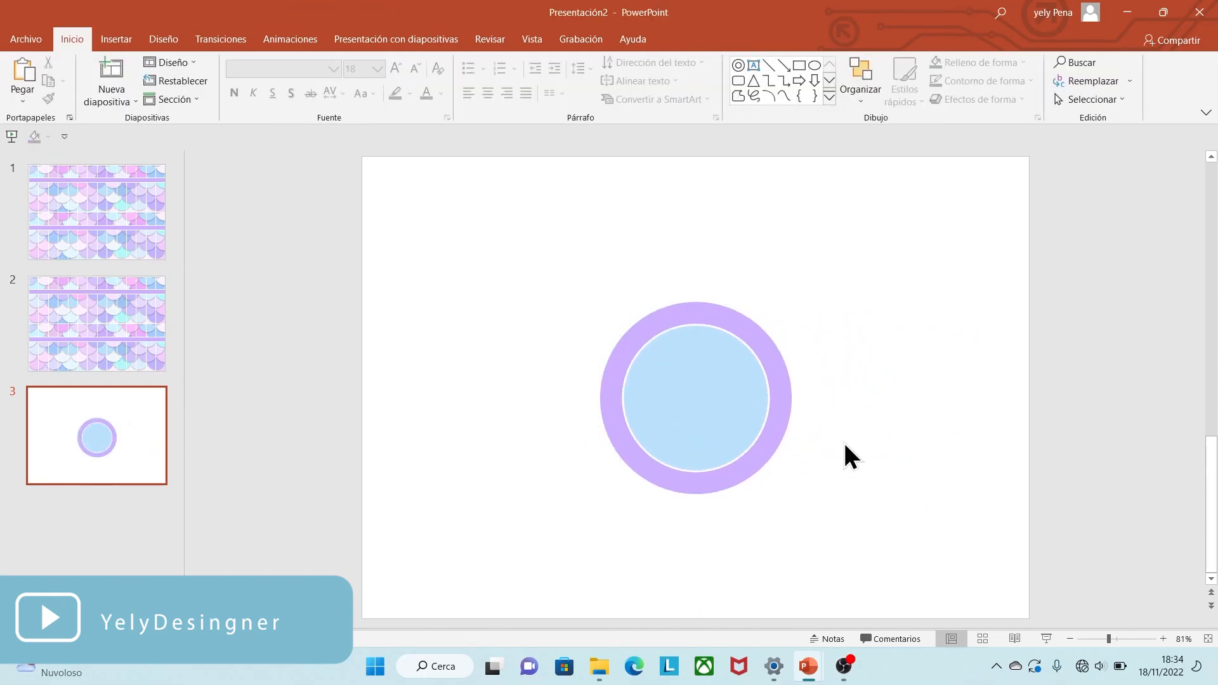
- Insert the picture sirena.png from the ROSETONES folder on the third slide
click(128, 40)
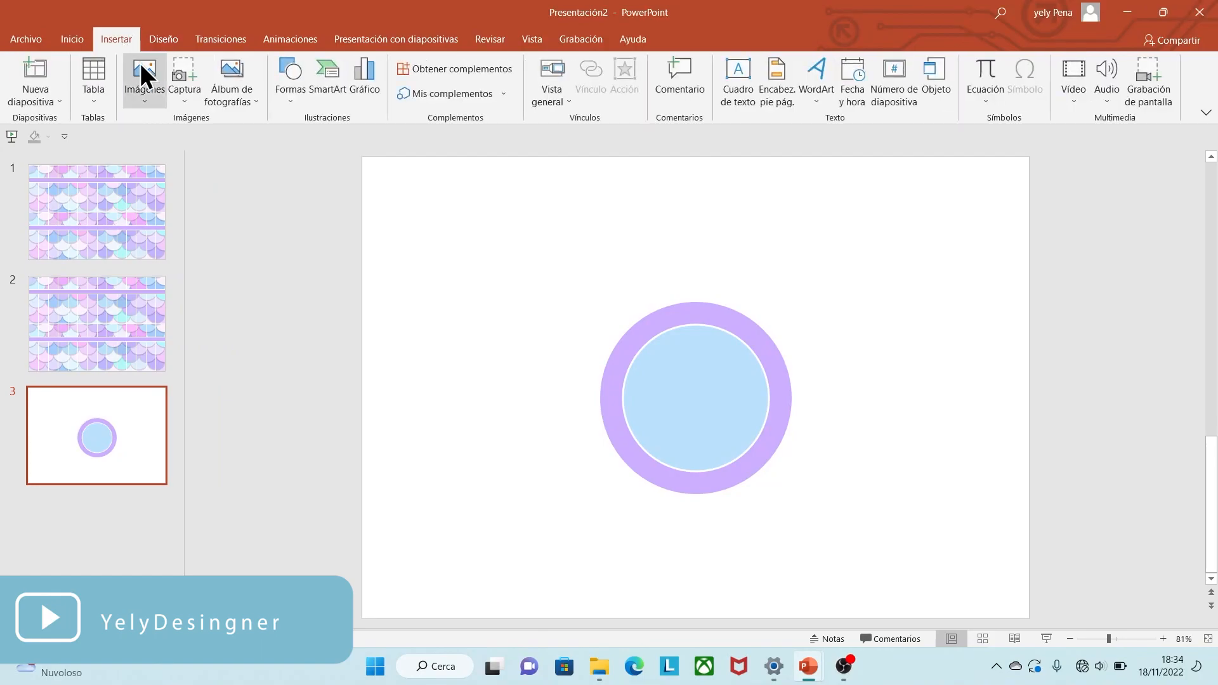
click(150, 89)
click(162, 141)
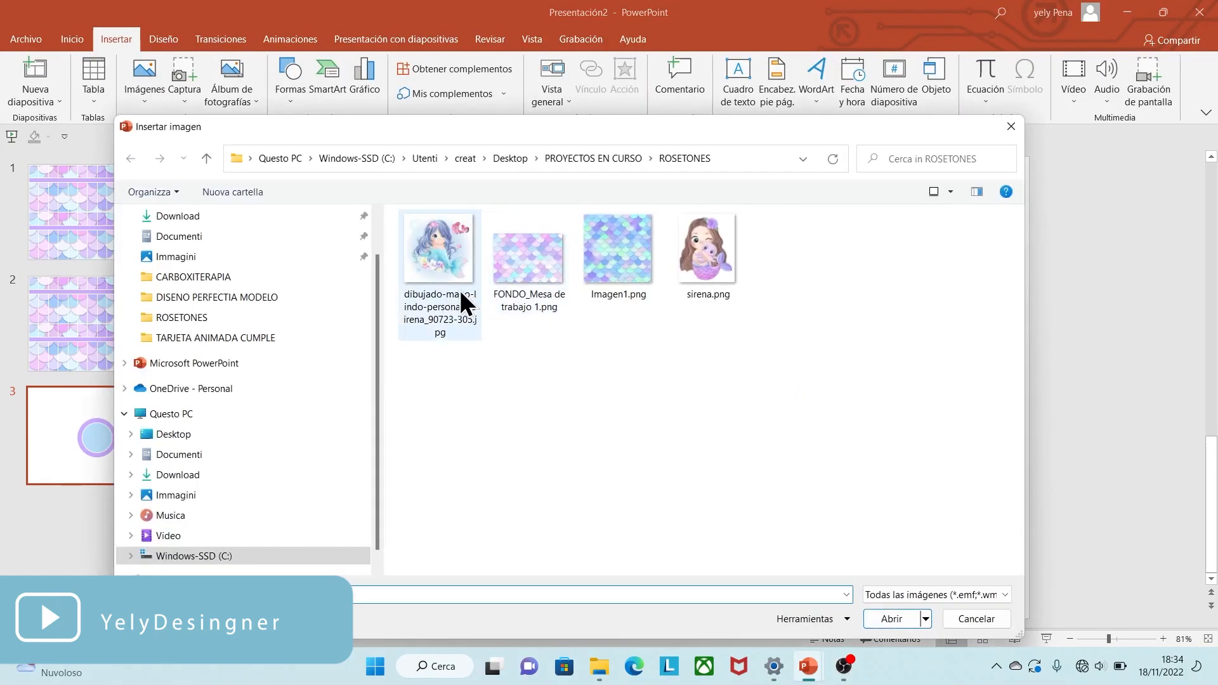
click(714, 272)
click(893, 619)
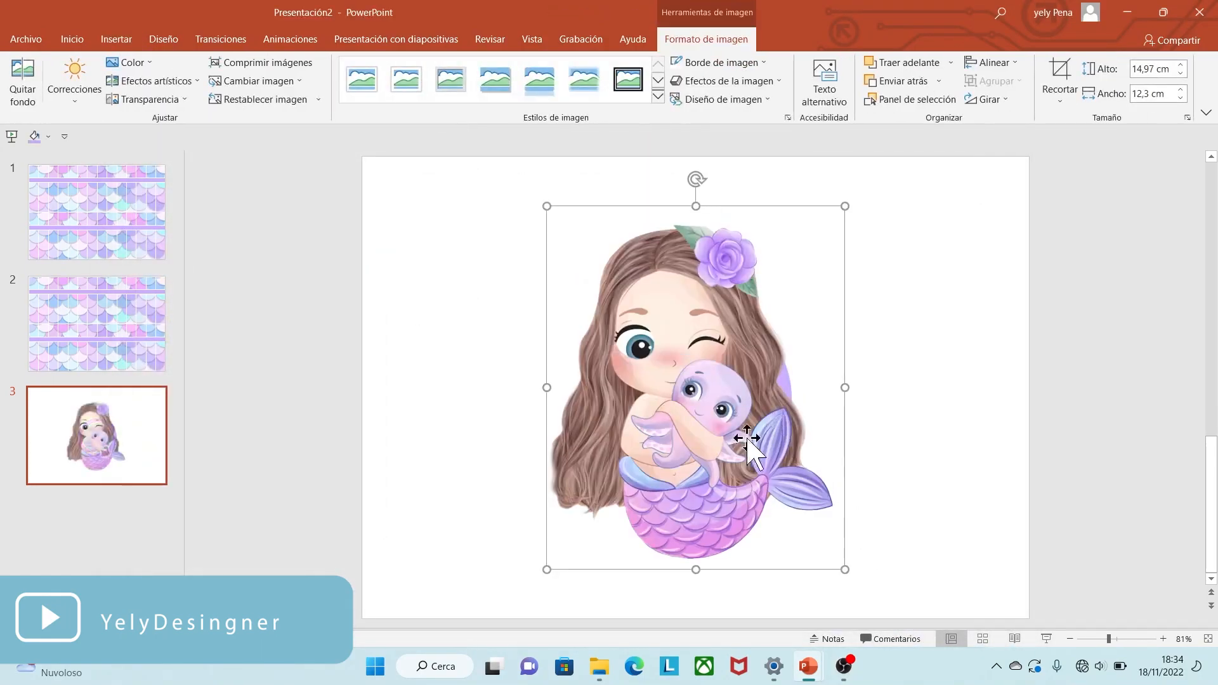
- Scale the mermaid picture down to about half its size and centre it over the ring, with the head overlapping the band
drag(844, 566, 698, 386)
drag(618, 300, 696, 357)
mouse_move(621, 263)
mouse_down()
mouse_move(634, 283)
mouse_move(629, 274)
mouse_up()
click(834, 456)
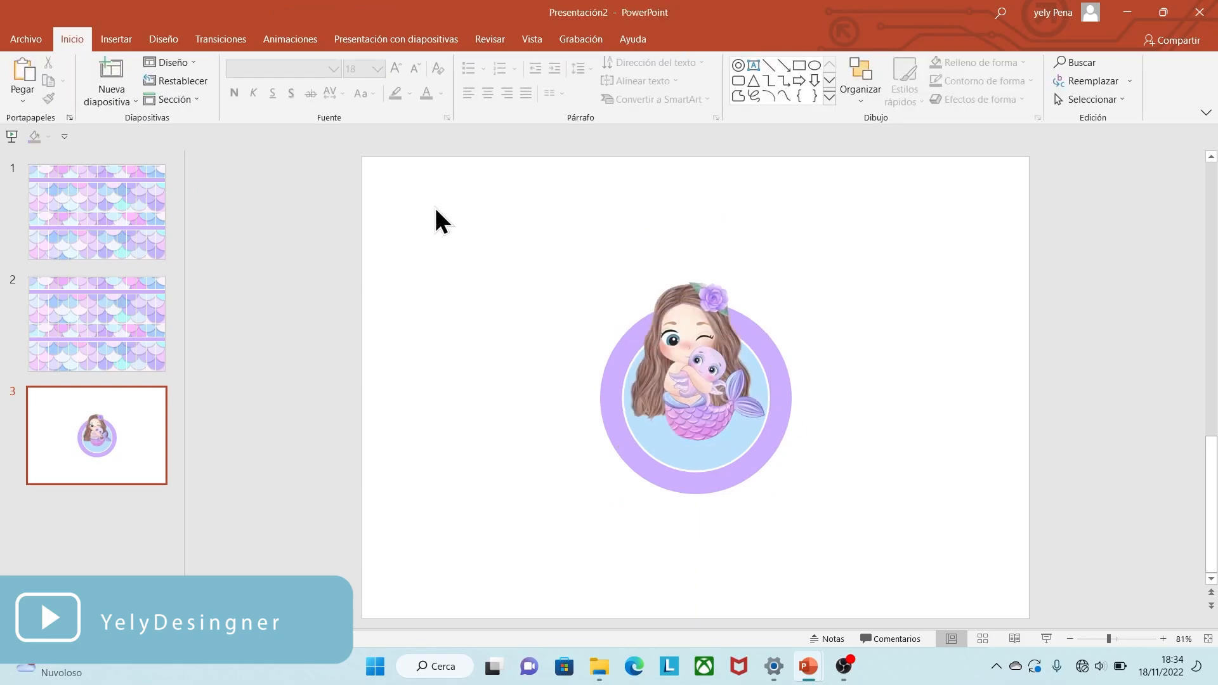
- Add a text box beside the ring containing the child's first name
click(117, 40)
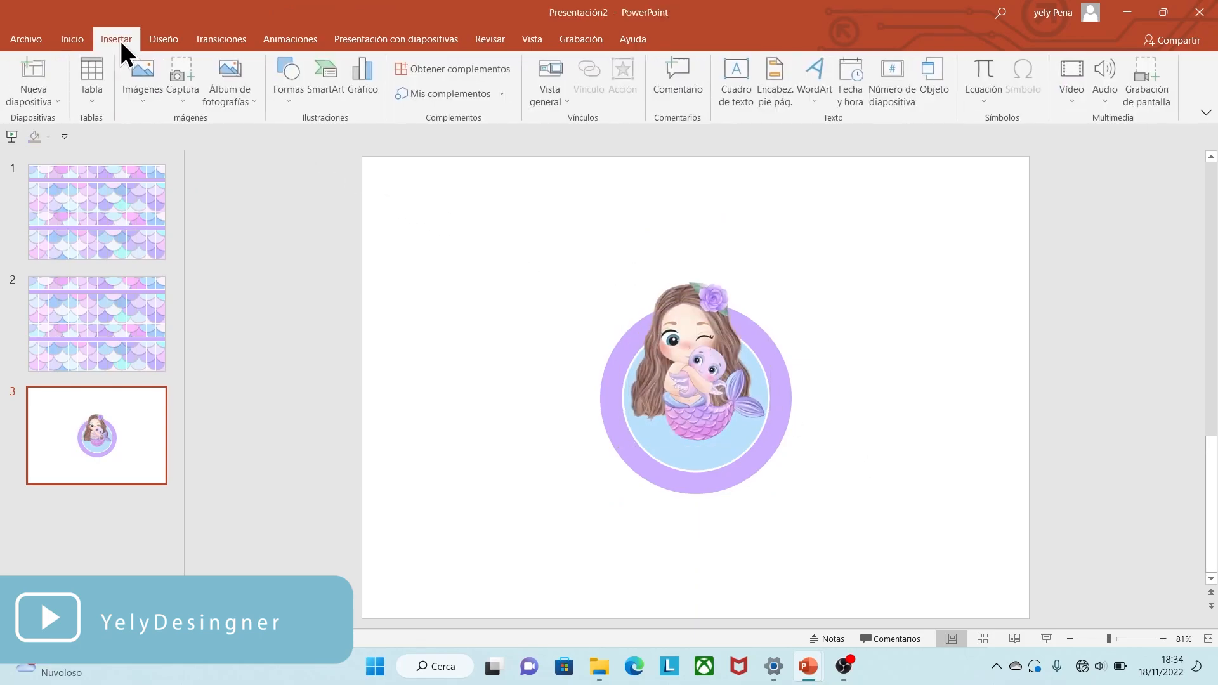
click(285, 97)
click(283, 252)
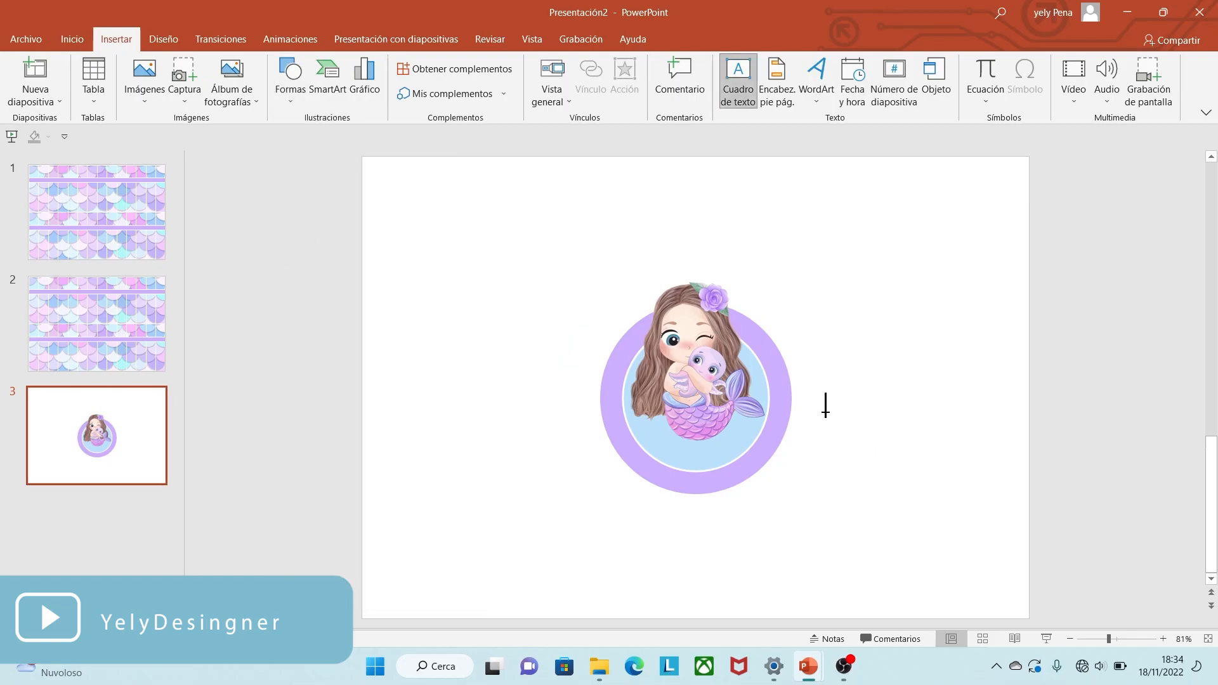
click(826, 406)
text(Anabel)
- Set the name text to the Cheri font at size 85 and move it centred above the mermaid
drag(880, 424, 821, 426)
click(849, 371)
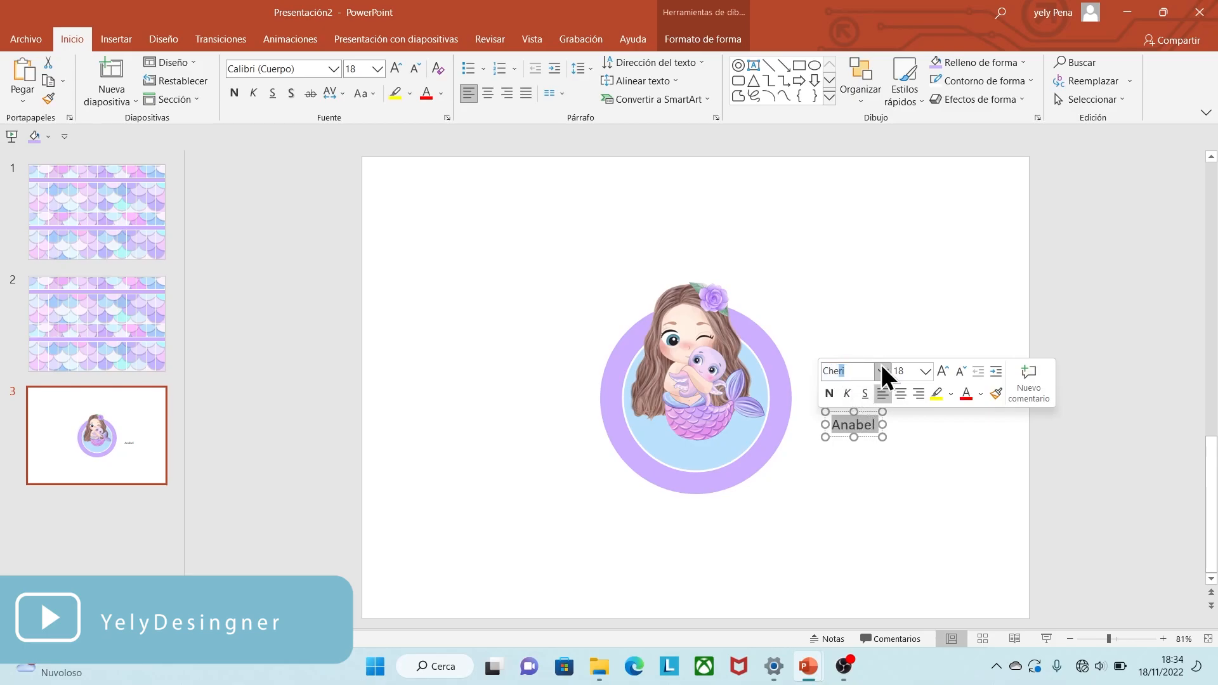
text(Che)
click(909, 370)
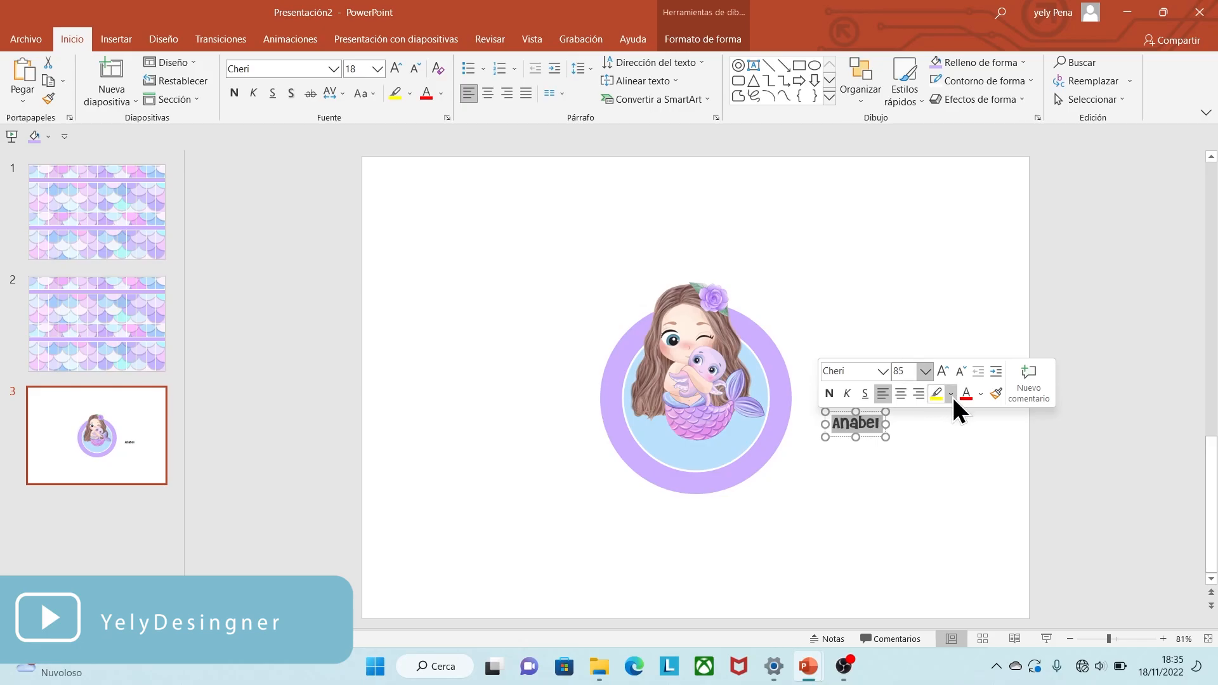
text(85)
key(Return)
drag(1009, 444, 727, 170)
click(551, 167)
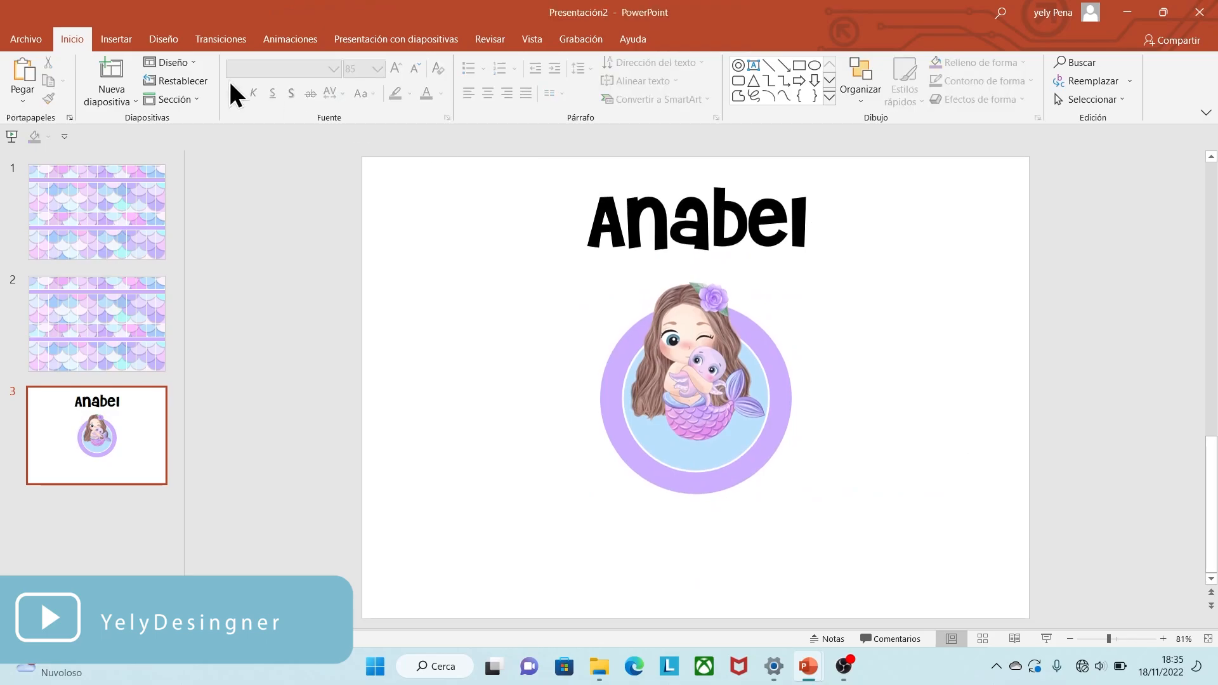
- Draw a rectangle about 11.2 cm wide and 3.9 cm high covering the name text
click(113, 40)
click(290, 102)
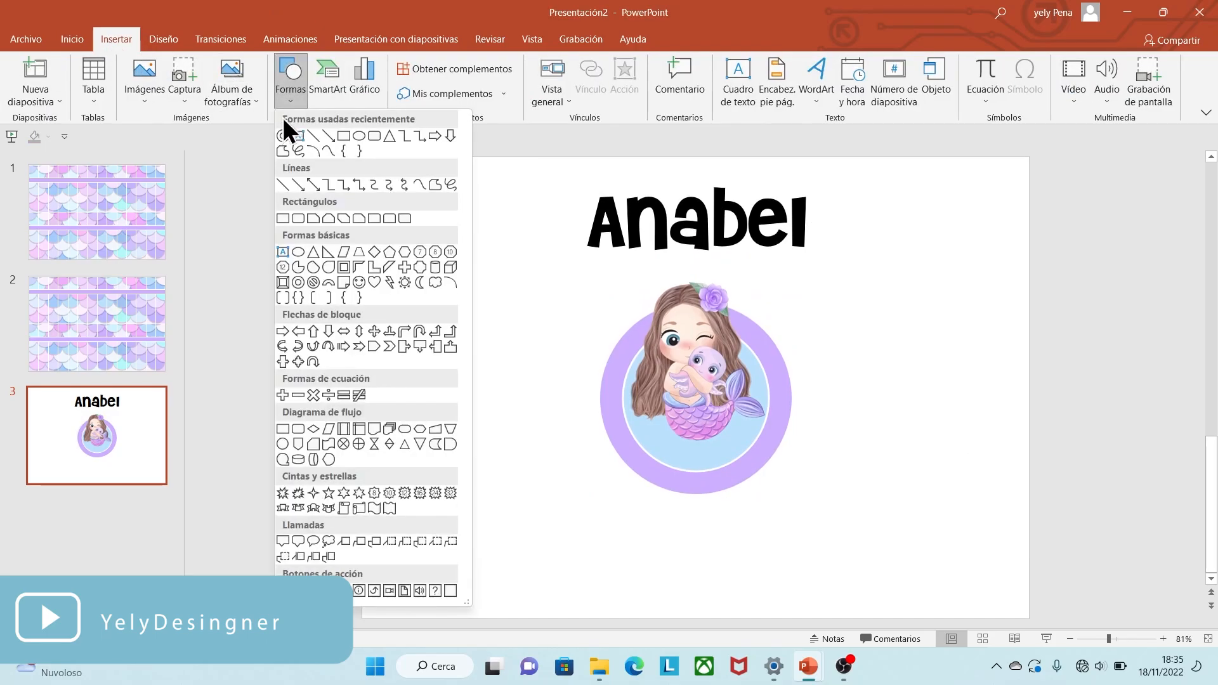
click(282, 218)
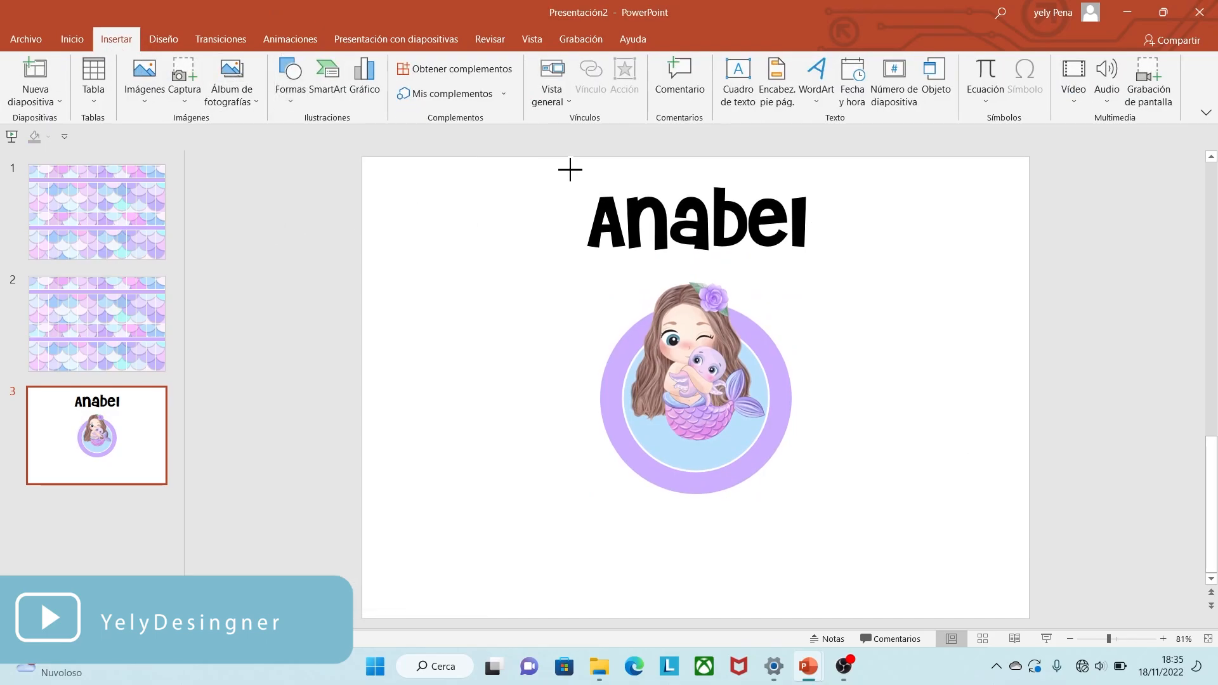
mouse_move(568, 169)
mouse_down()
mouse_move(837, 261)
mouse_move(543, 162)
mouse_move(521, 138)
mouse_up()
- Split the name text into separate shapes by fragmenting it together with the rectangle
click(887, 282)
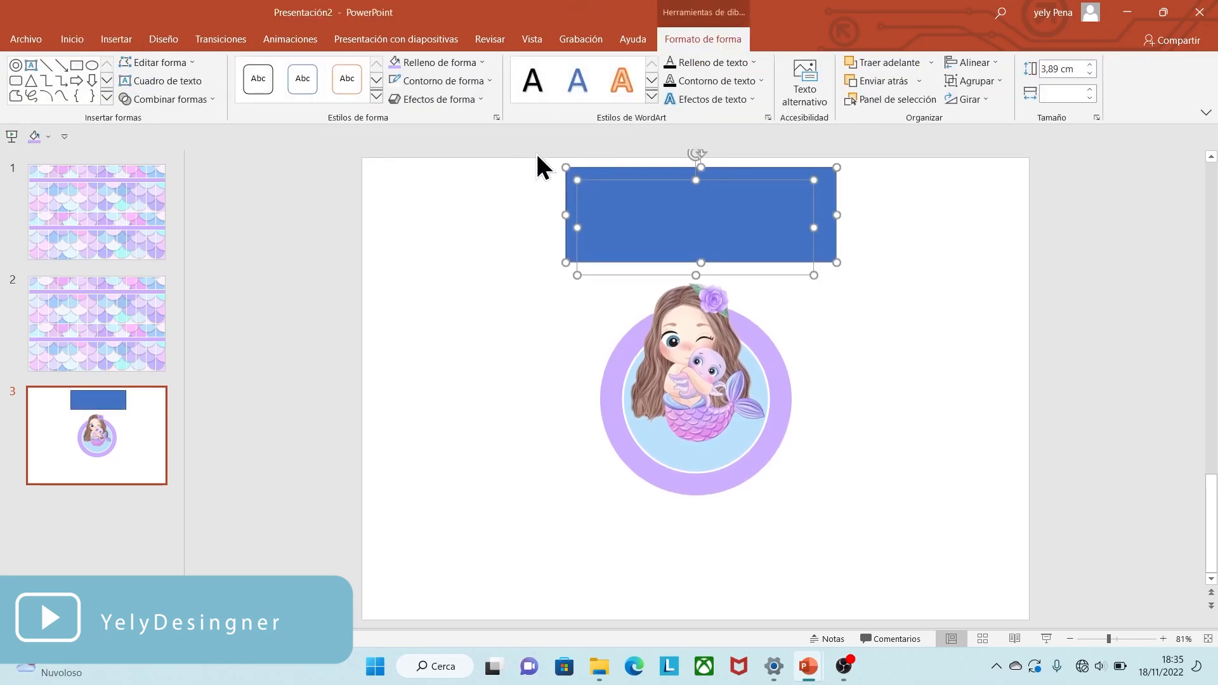
click(177, 99)
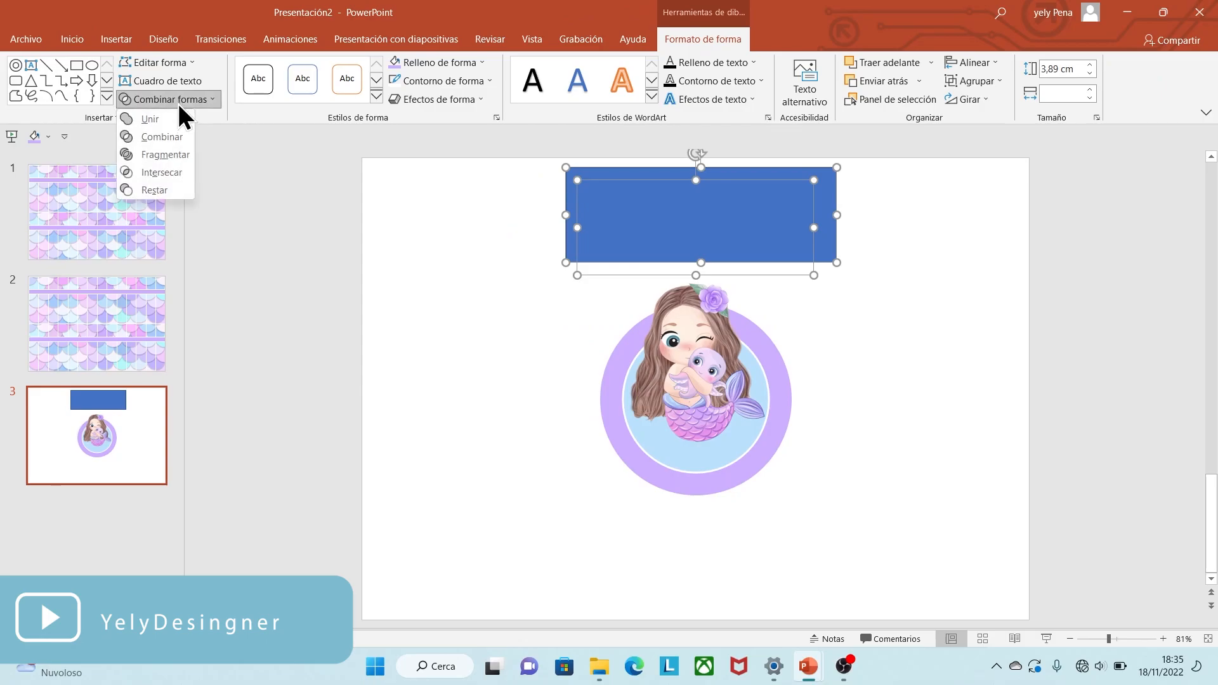
click(163, 155)
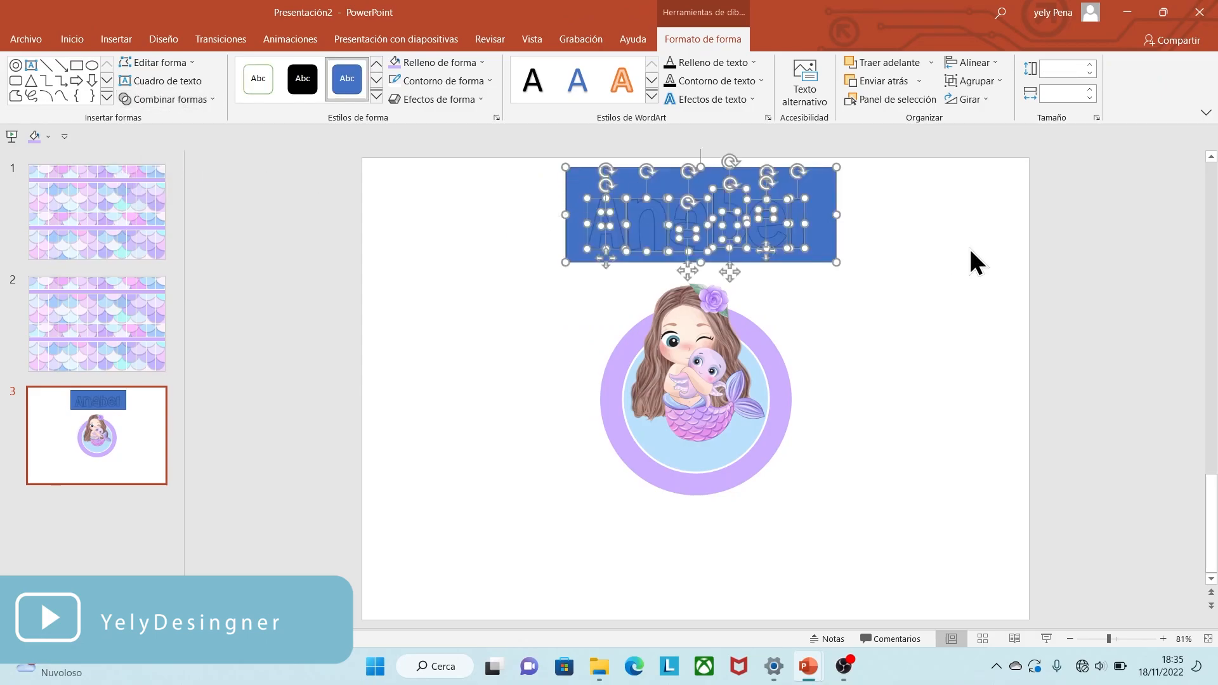
click(902, 213)
- Delete the rectangle background and the inner pieces filling the holes of the letters, keeping only the letter shapes
click(824, 189)
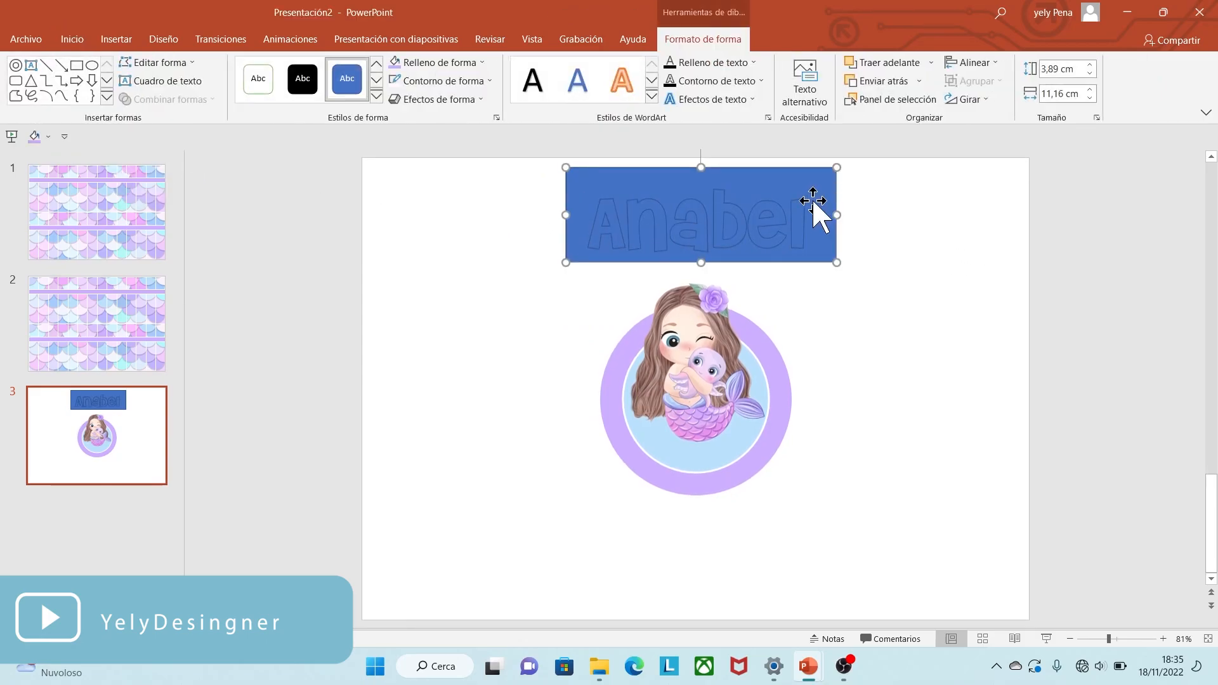
key(Delete)
click(767, 215)
key(Delete)
click(692, 232)
key(Delete)
click(606, 221)
key(Delete)
click(732, 228)
key(Delete)
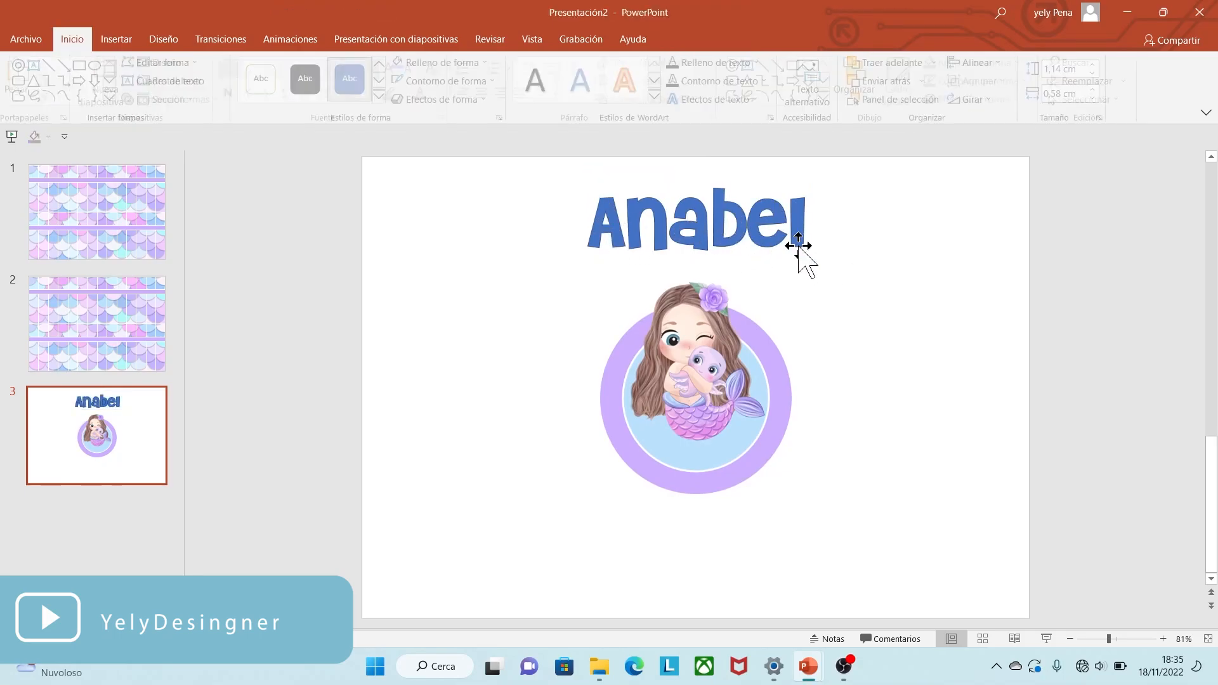
- Group all the letter shapes of the name into one object
drag(842, 259, 562, 169)
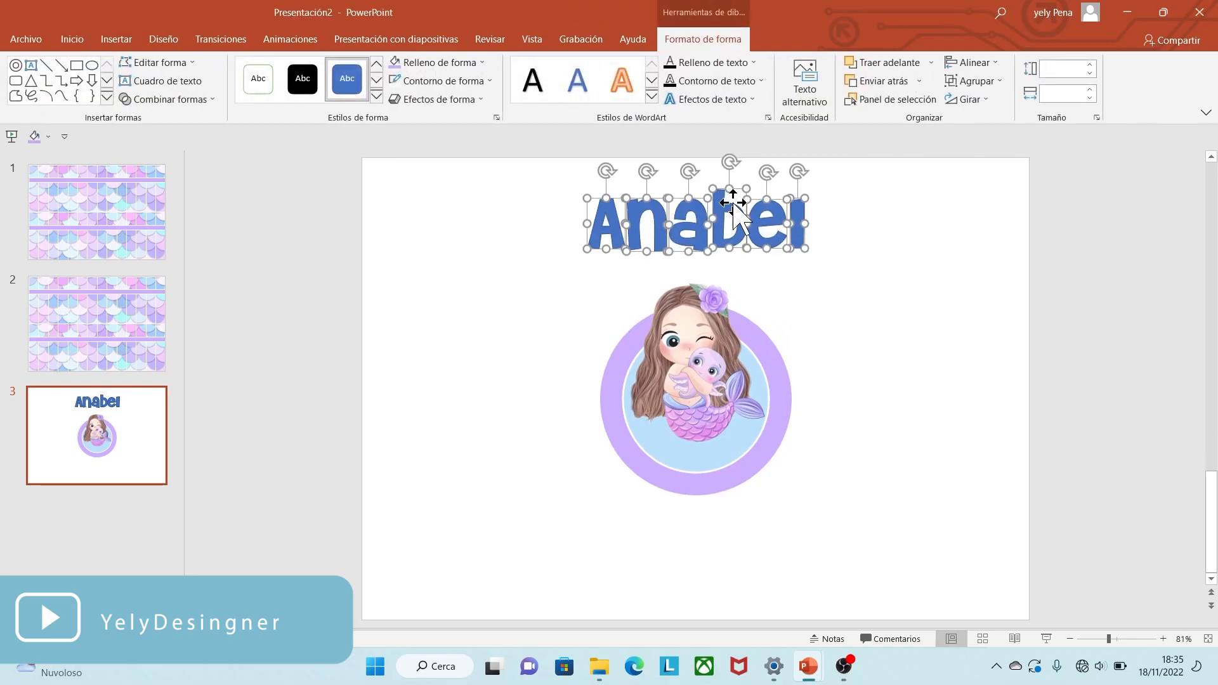
right_click(722, 200)
mouse_move(797, 292)
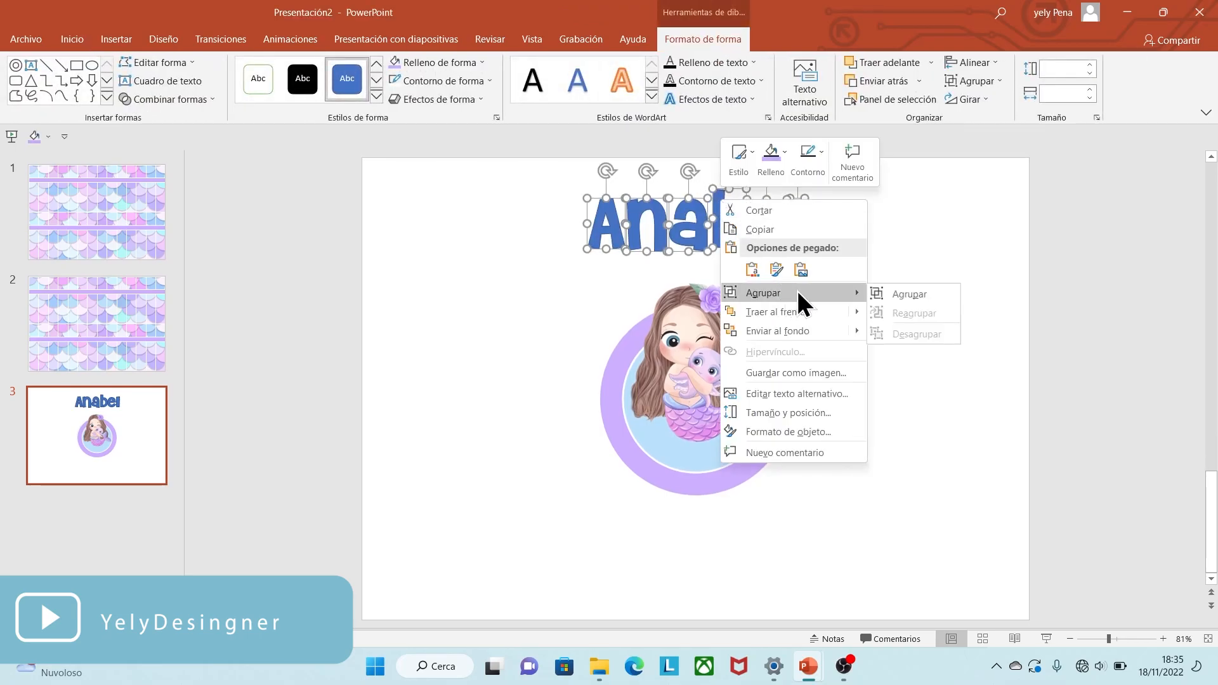
click(902, 293)
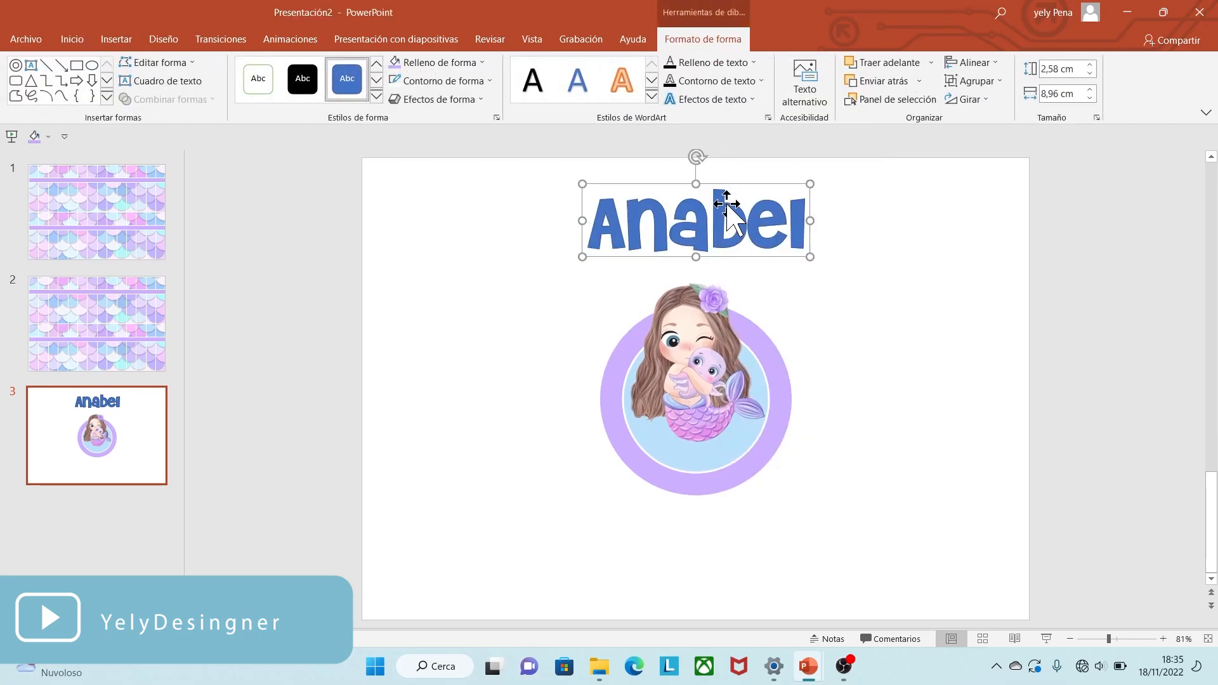
- Duplicate the grouped name and place the copy just right of the original
key(ctrl+c)
key(ctrl+v)
drag(714, 241, 939, 228)
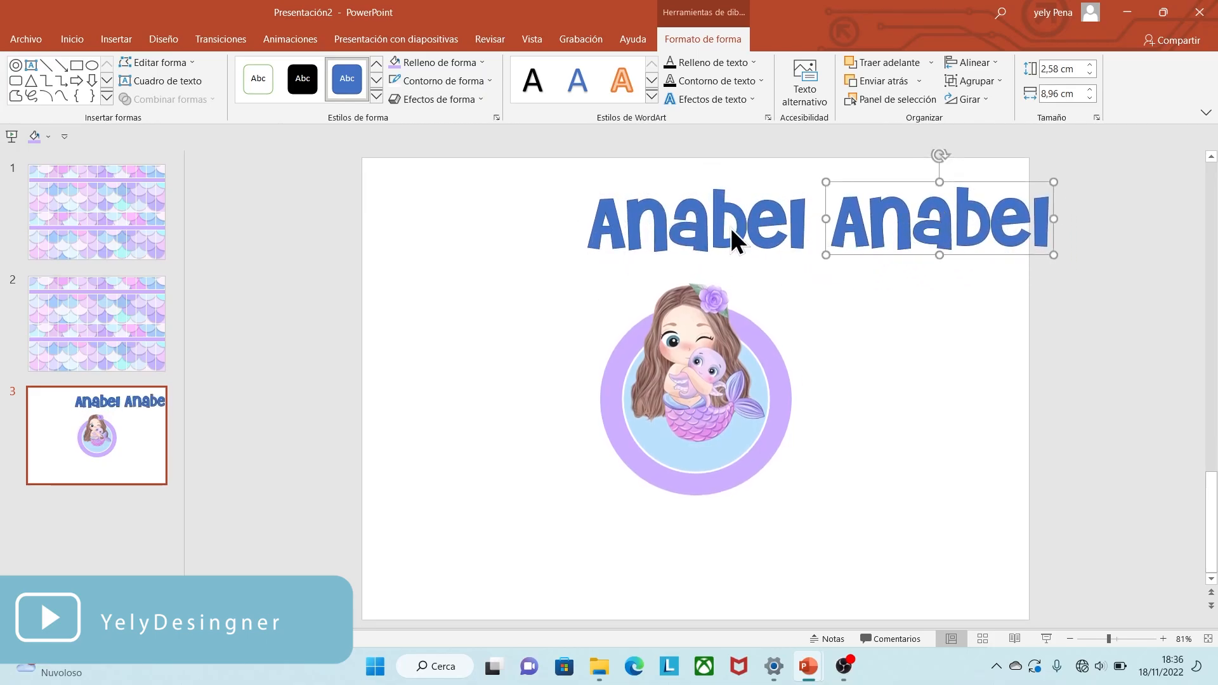
- Fill the original name with the purple sampled from the mermaid's flower using the eyedropper
click(751, 220)
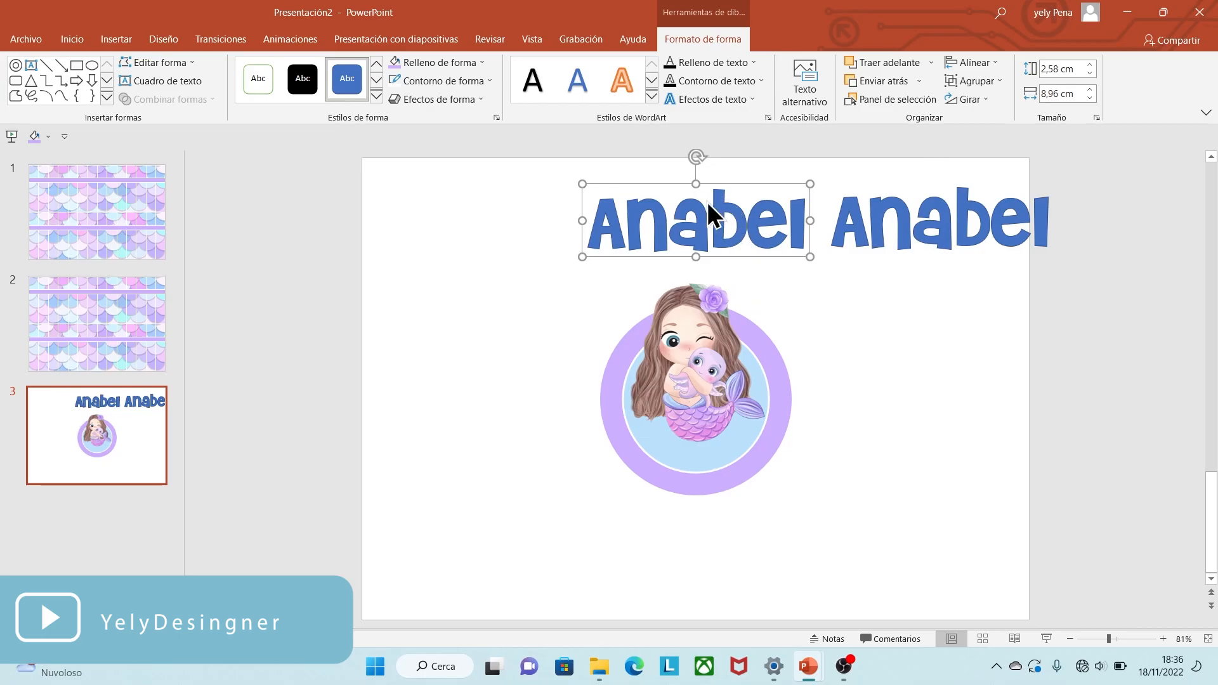
click(455, 63)
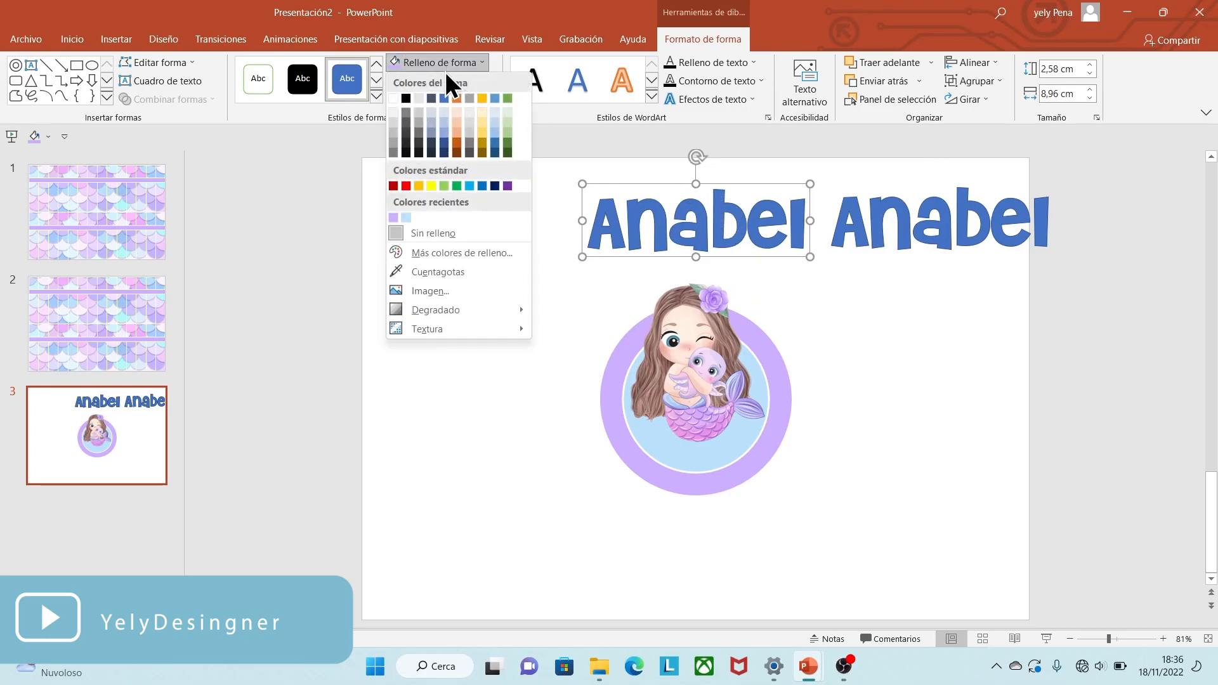
click(436, 271)
click(714, 297)
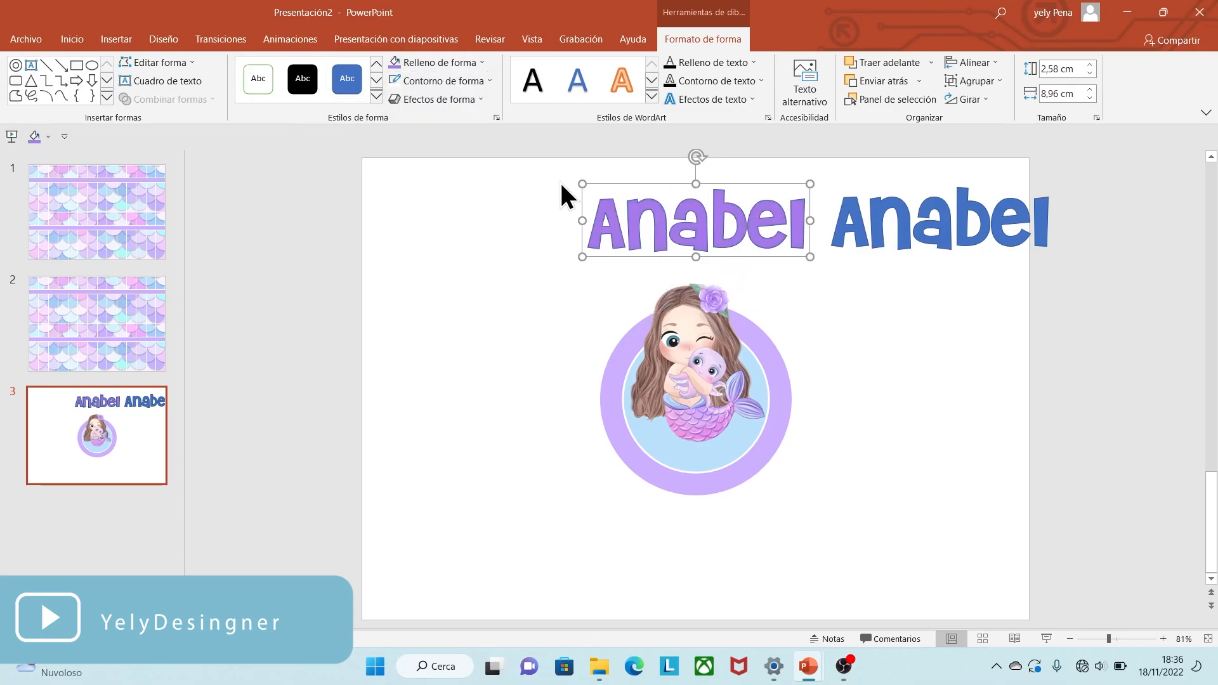
- Set the original name's outline to the same sampled purple and reopen the outline options
click(442, 81)
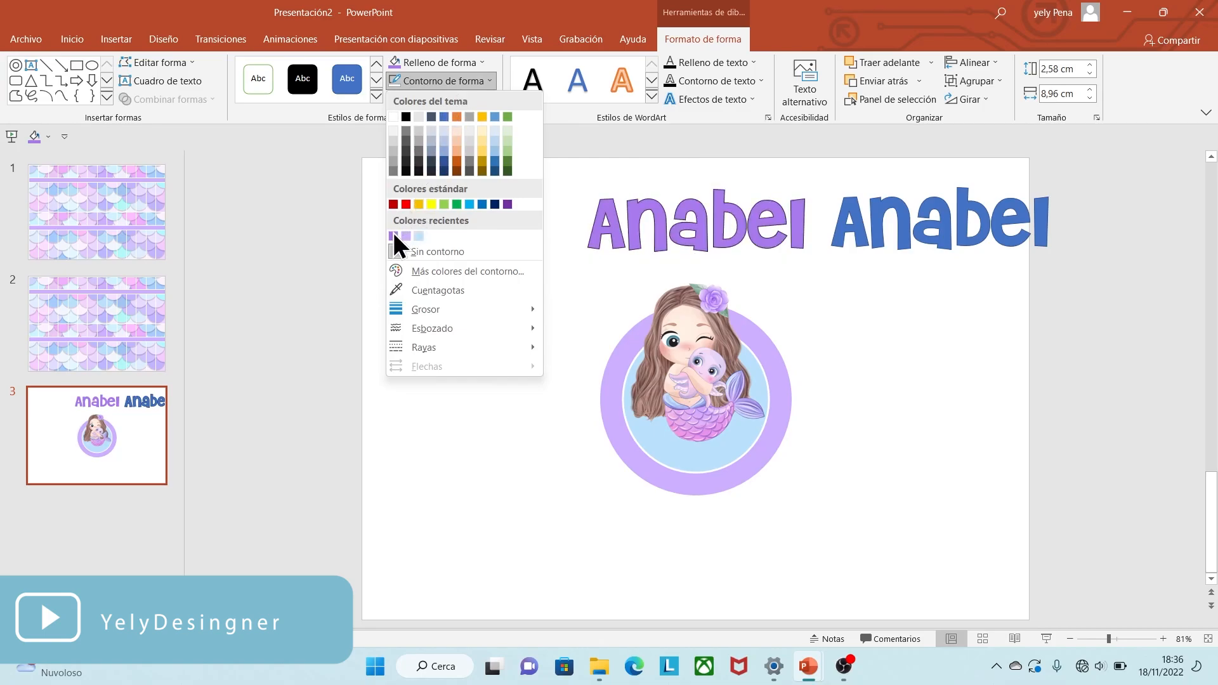
click(394, 235)
click(454, 82)
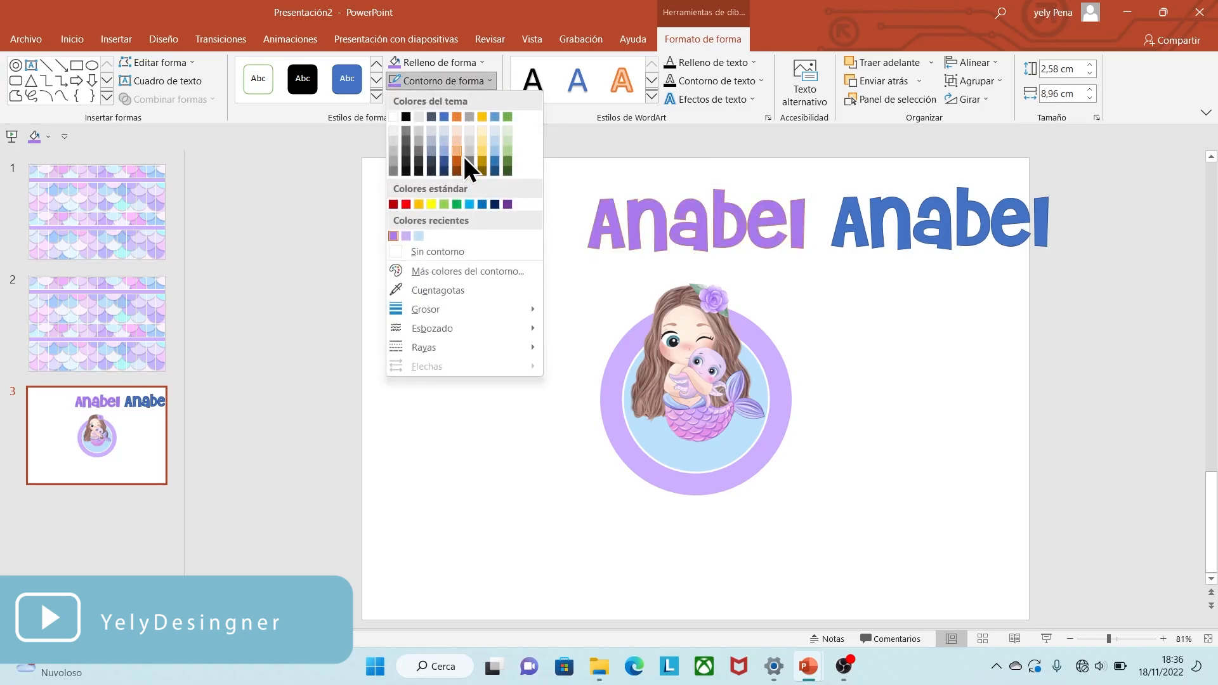